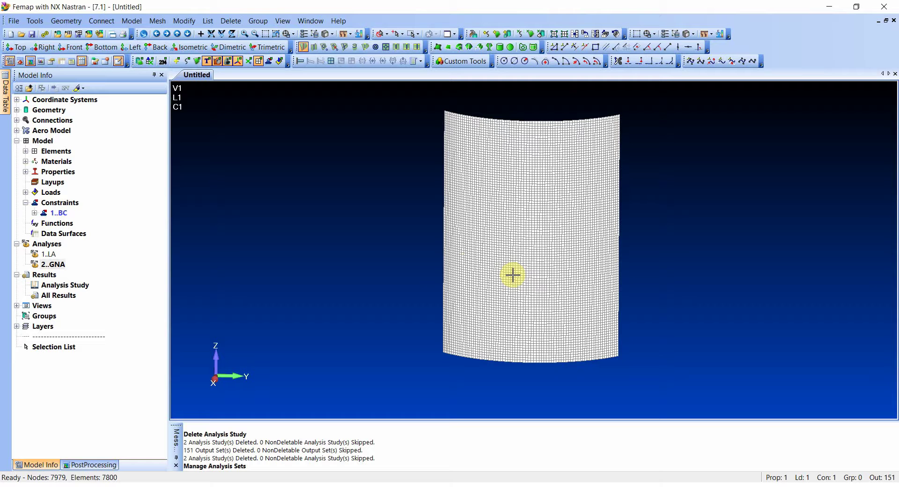
Step: Open the Analysis Set Manager and edit the 2..GNA analysis set
{"action": "right_click", "coordinate": [54, 264]}
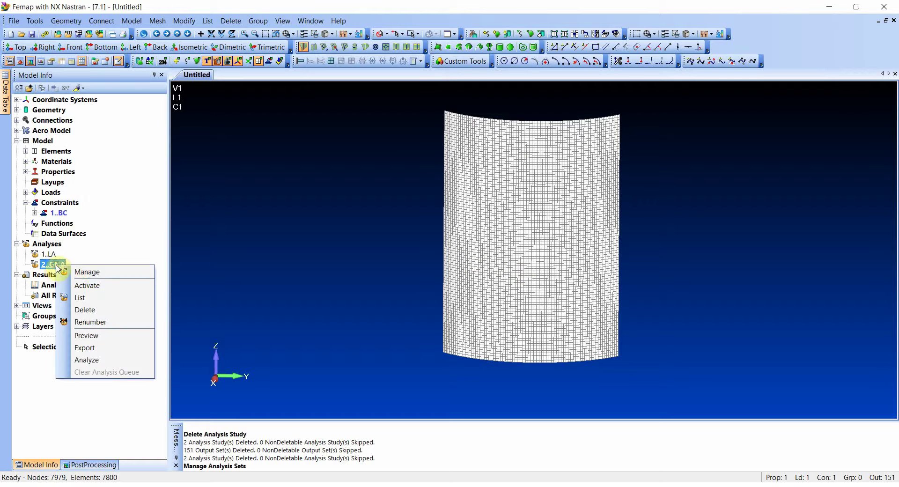
{"action": "left_click", "coordinate": [86, 273]}
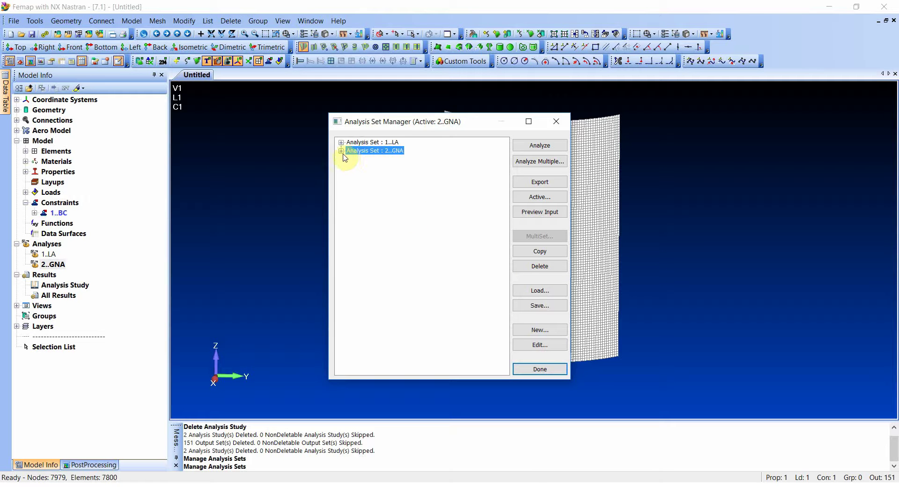
{"action": "left_click", "coordinate": [527, 346]}
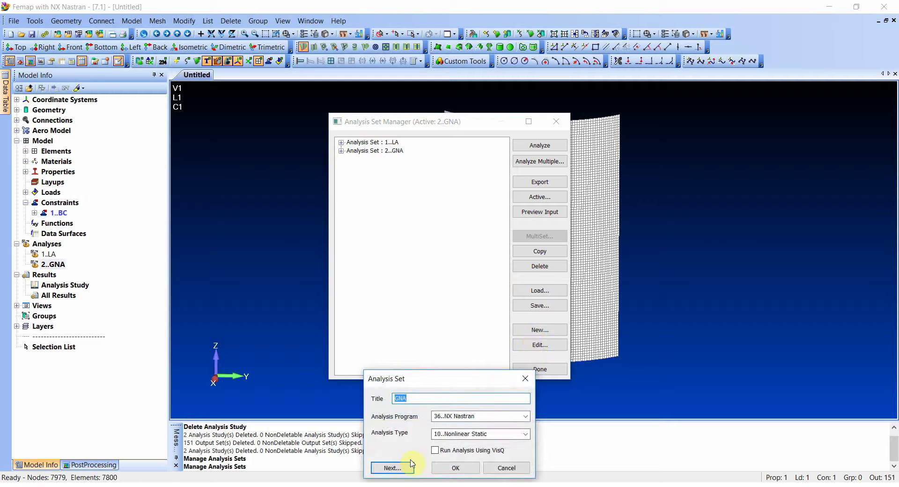
Step: Turn on LGDISP large-displacement effects in Bulk Data Options, continuing to Nonlinear Control Options
{"action": "left_click", "coordinate": [386, 468]}
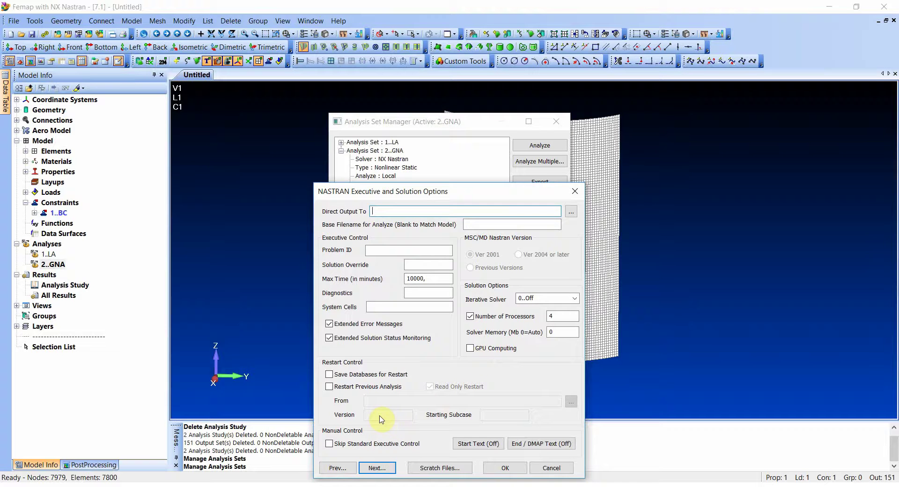
{"action": "left_click", "coordinate": [376, 468]}
{"action": "left_click", "coordinate": [336, 360]}
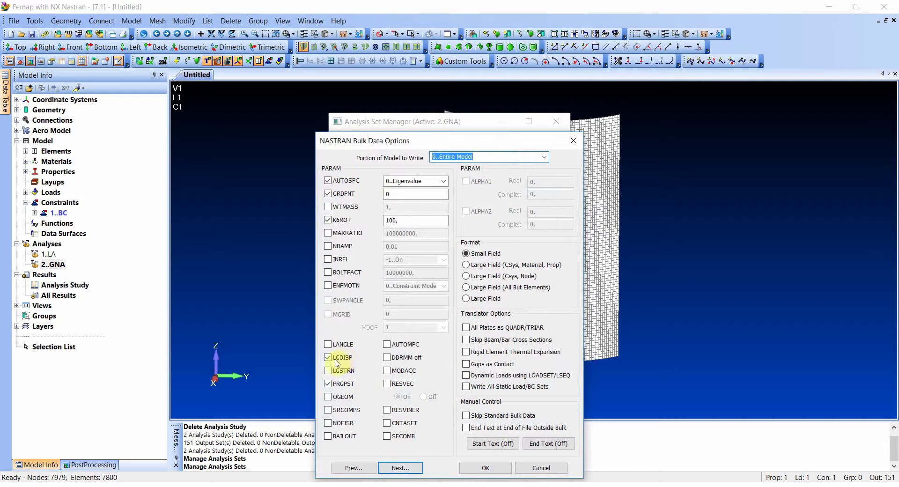
{"action": "left_click", "coordinate": [389, 468]}
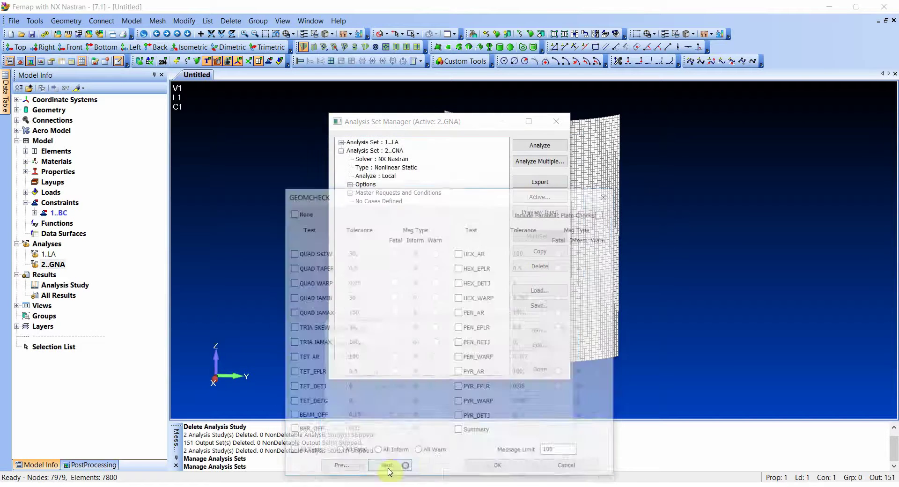
{"action": "left_click", "coordinate": [406, 466]}
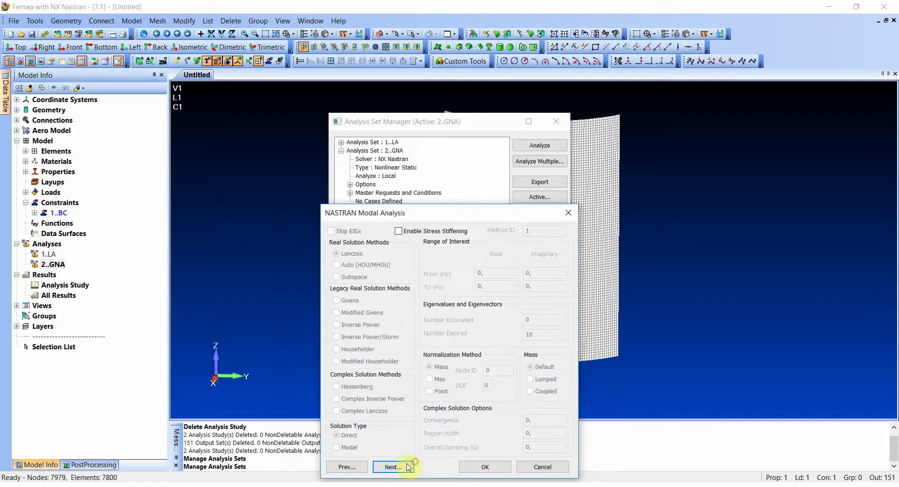
{"action": "left_click", "coordinate": [407, 467]}
{"action": "left_click", "coordinate": [418, 466]}
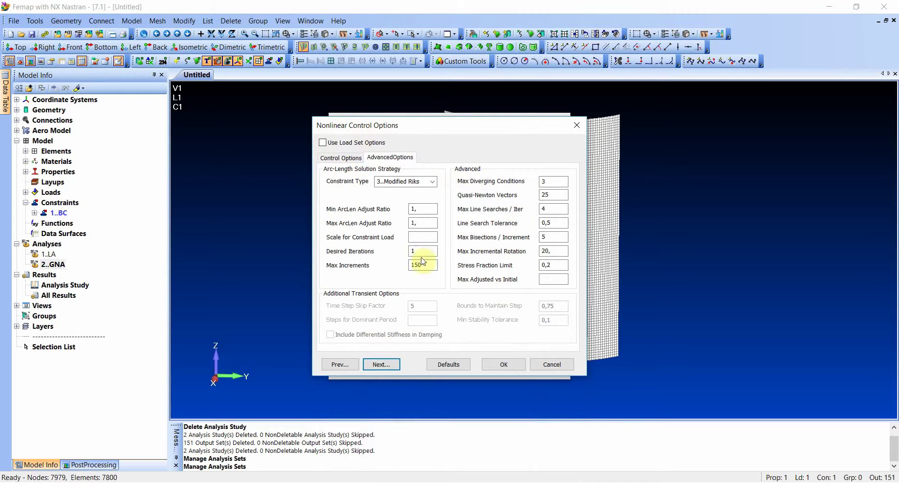
Step: Keep the master nonlinear settings of 50 increments, Modified Riks and 150 max increments, and accept them
{"action": "left_click", "coordinate": [333, 159]}
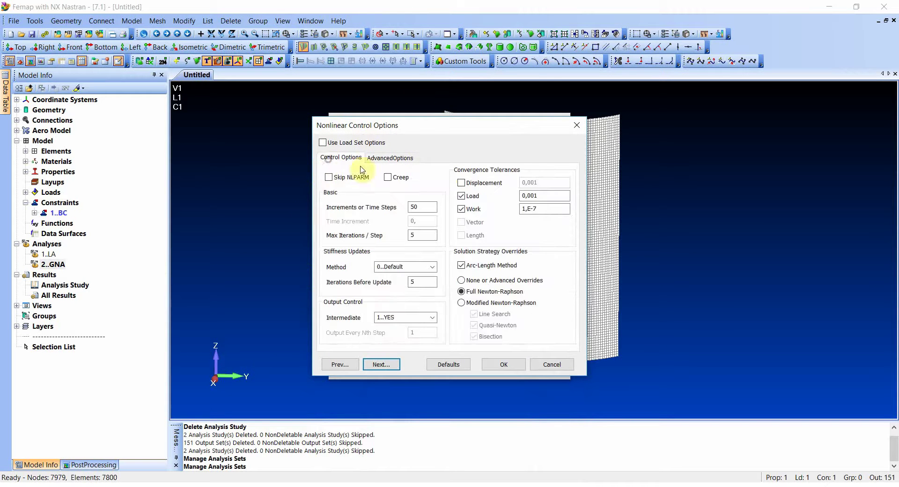
{"action": "double_click", "coordinate": [422, 207]}
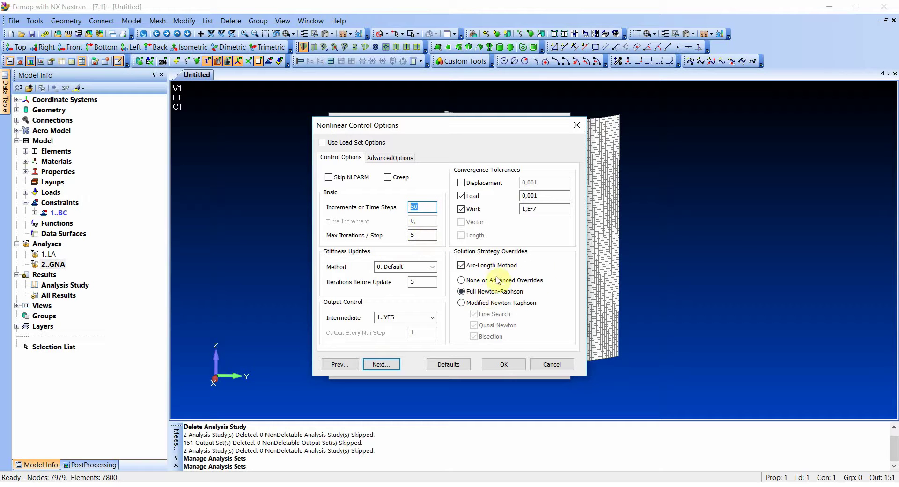
{"action": "left_click", "coordinate": [389, 158]}
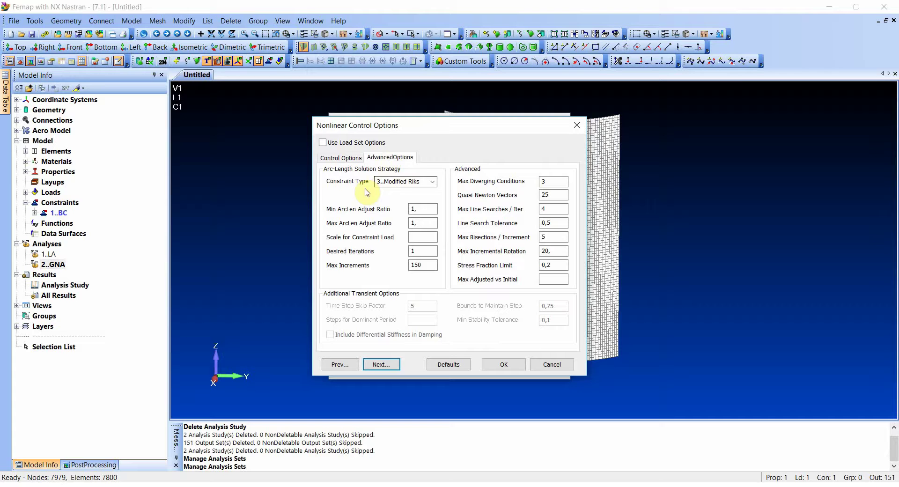
{"action": "left_click", "coordinate": [415, 222]}
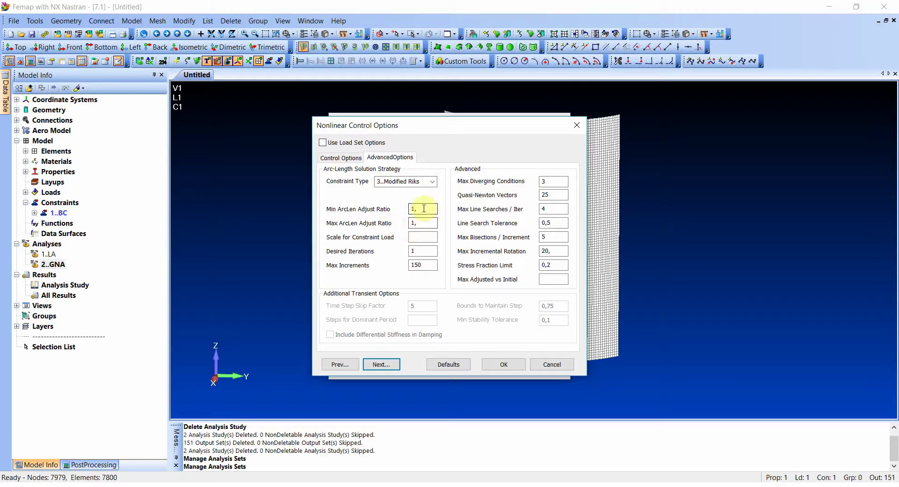
{"action": "left_click", "coordinate": [411, 238]}
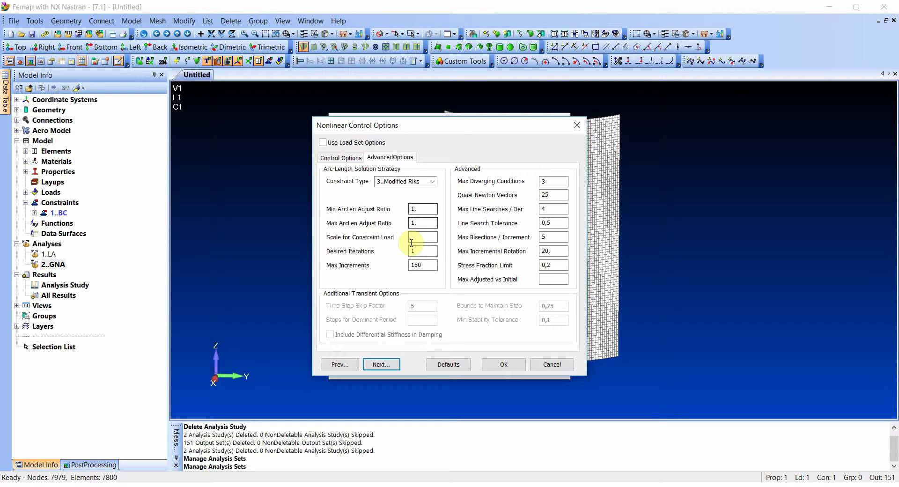
{"action": "left_click", "coordinate": [419, 265]}
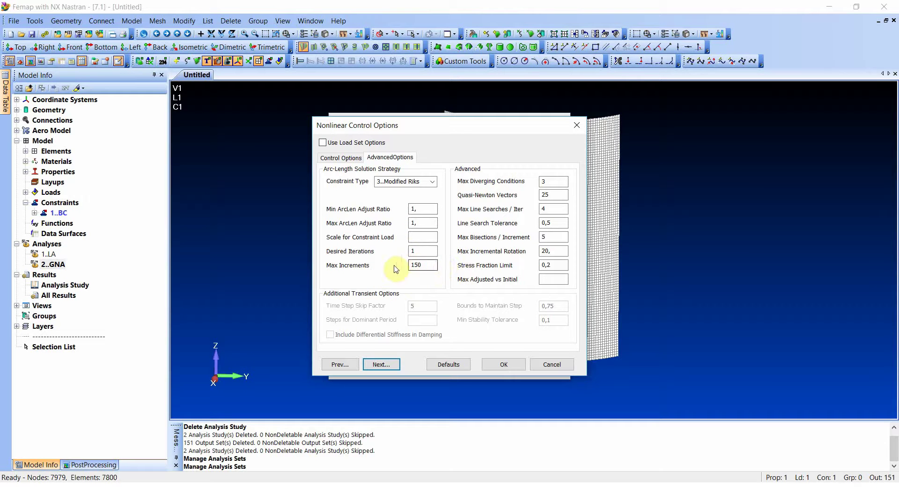
{"action": "left_click", "coordinate": [503, 365]}
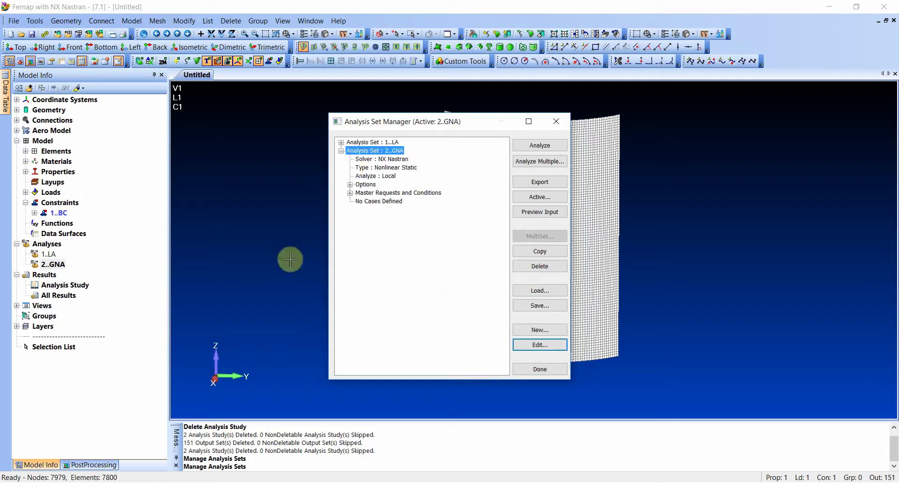
Step: Create a new analysis case with ID 1 titled '1.0' in the 2..GNA set
{"action": "left_click", "coordinate": [373, 201]}
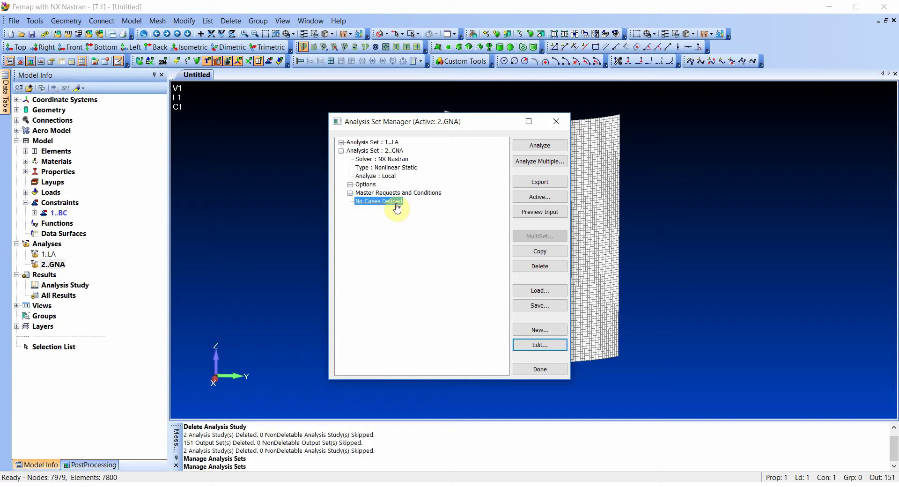
{"action": "left_click", "coordinate": [539, 330]}
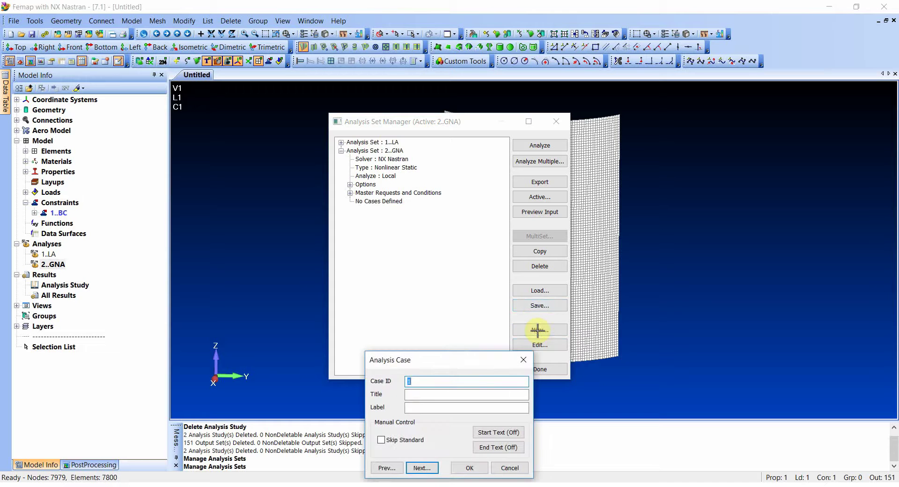
{"action": "left_click", "coordinate": [411, 394]}
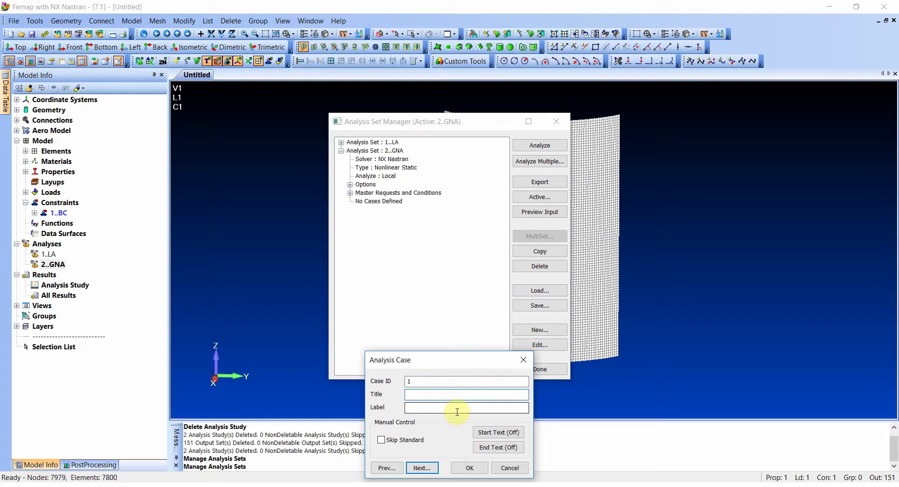
{"action": "type", "text": "1"}
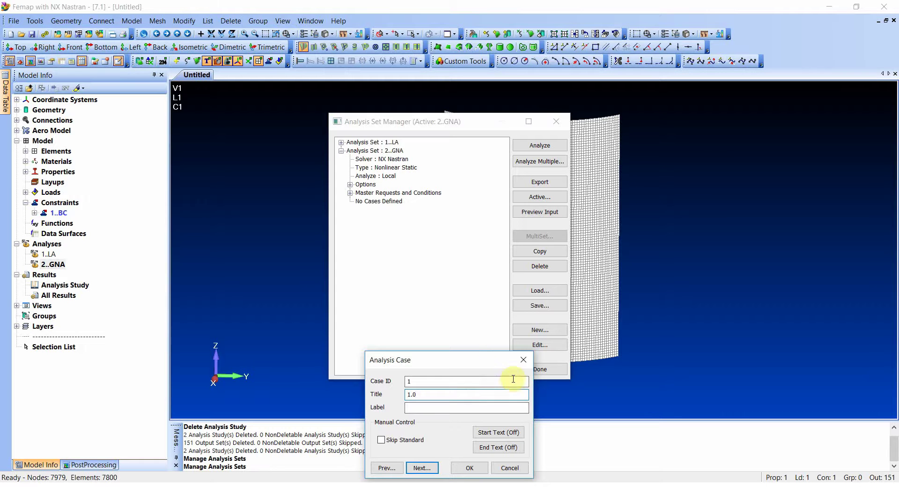
{"action": "left_click", "coordinate": [427, 469]}
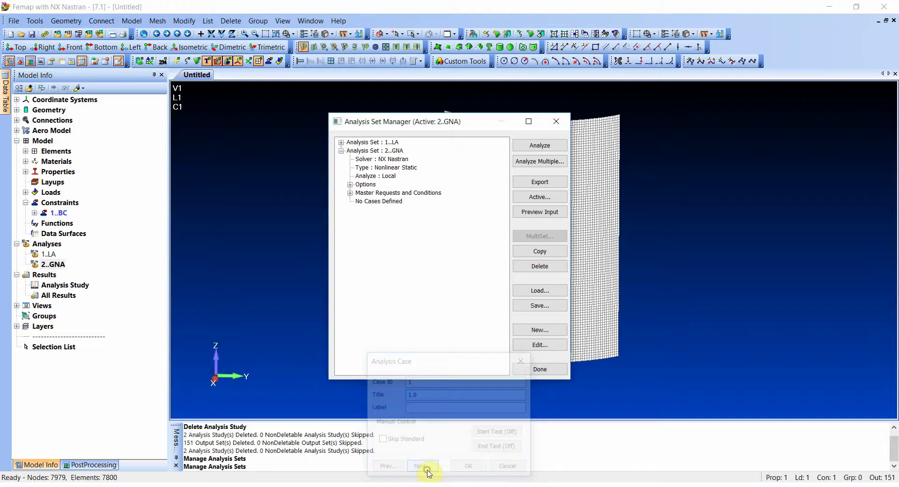
Step: Set case 1 to 50 increments and 5 max iterations per step
{"action": "left_click", "coordinate": [351, 158]}
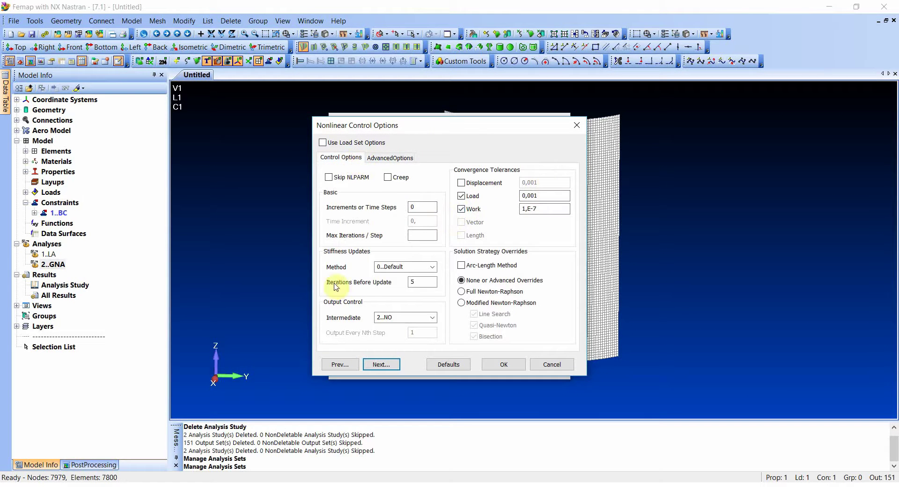
{"action": "left_click", "coordinate": [380, 159]}
{"action": "left_click", "coordinate": [341, 158]}
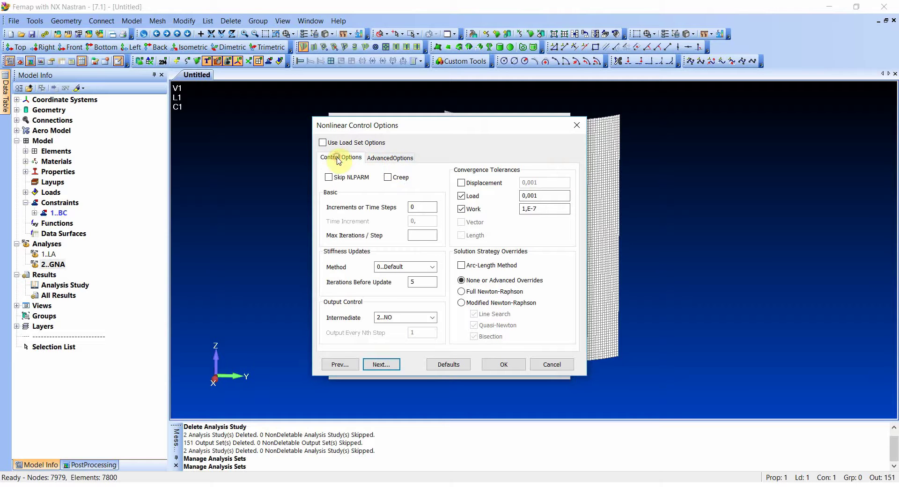
{"action": "double_click", "coordinate": [418, 207]}
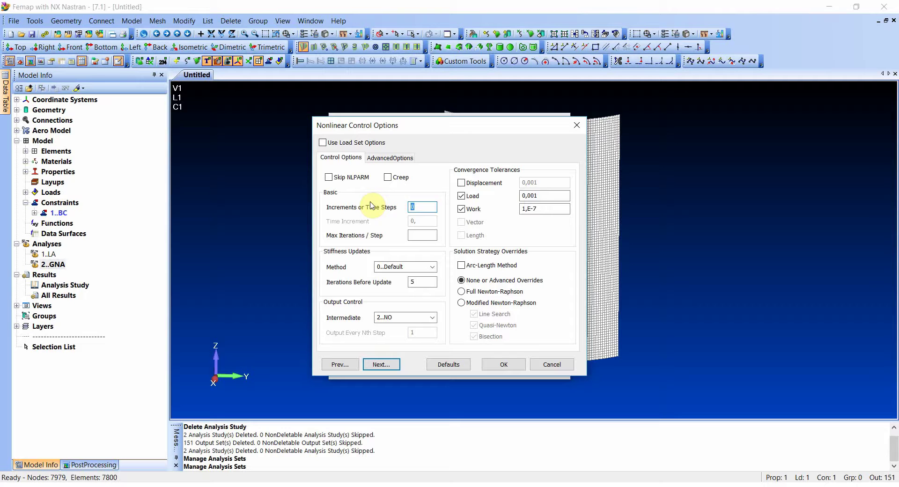
{"action": "type", "text": "50"}
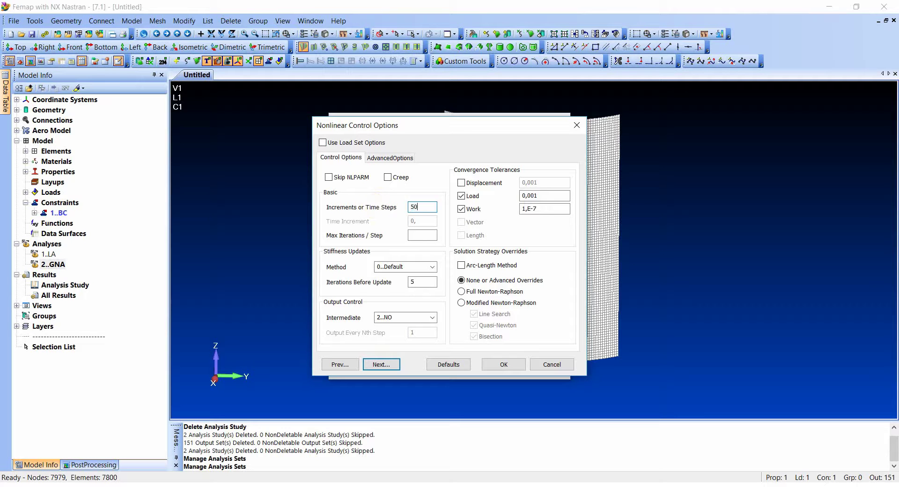
{"action": "left_click", "coordinate": [423, 236]}
{"action": "type", "text": "5"}
Step: Set intermediate output to 1..YES and enable arc-length with Full Newton-Raphson
{"action": "left_click", "coordinate": [430, 318]}
{"action": "left_click", "coordinate": [419, 333]}
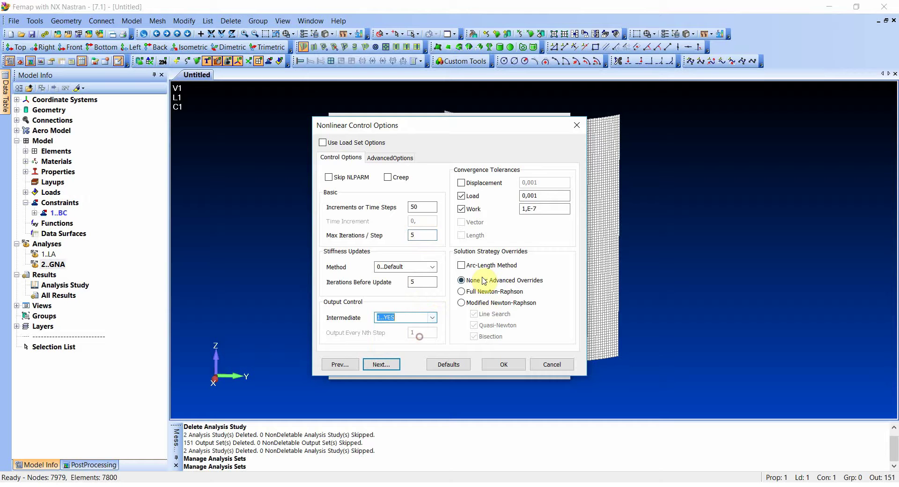
{"action": "left_click", "coordinate": [461, 265]}
{"action": "left_click", "coordinate": [461, 291]}
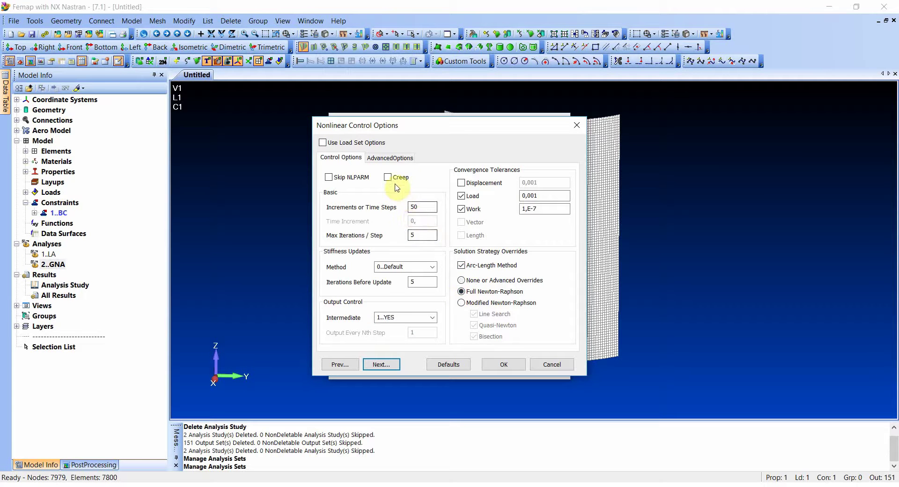
Step: Choose the 3..Modified Riks arc-length constraint with min and max adjust ratios of 1
{"action": "left_click", "coordinate": [389, 158]}
{"action": "left_click", "coordinate": [406, 182]}
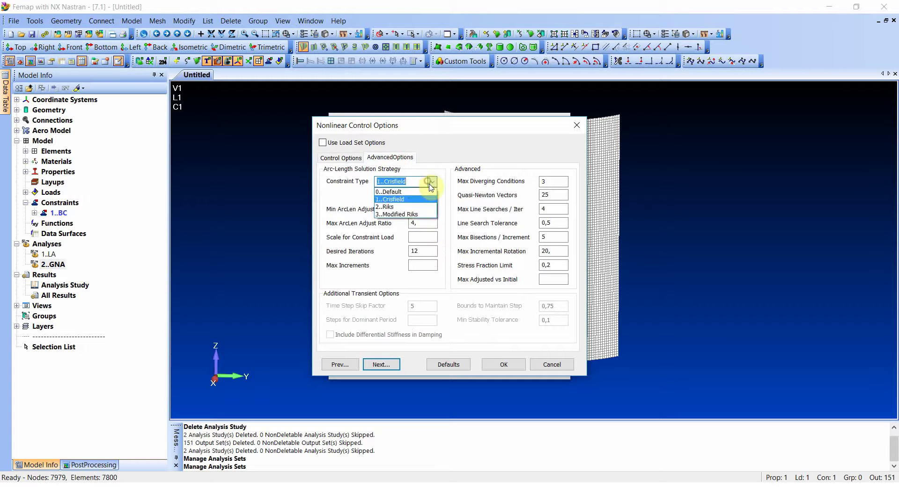
{"action": "left_click", "coordinate": [412, 215]}
{"action": "key", "text": "Tab"}
{"action": "type", "text": "1"}
{"action": "key", "text": "Tab"}
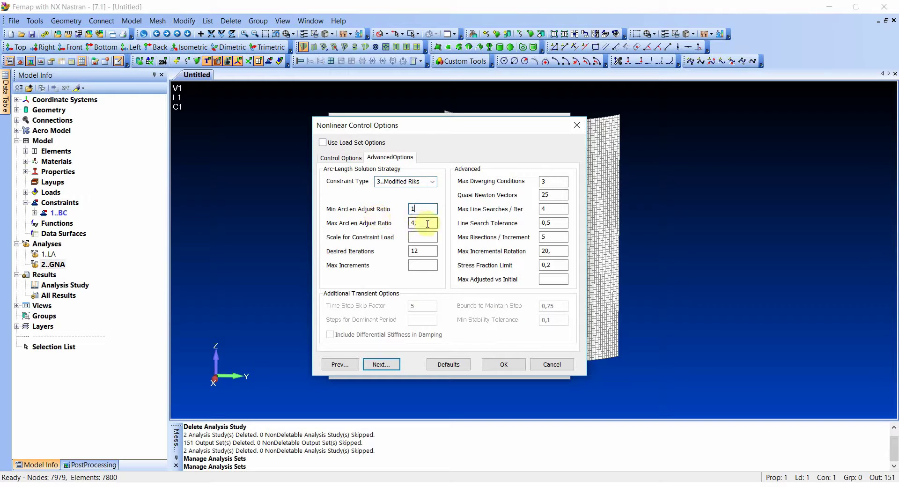
{"action": "type", "text": "1"}
Step: Set 1 desired iteration and 100 max increments, then accept the case's nonlinear settings
{"action": "double_click", "coordinate": [423, 251]}
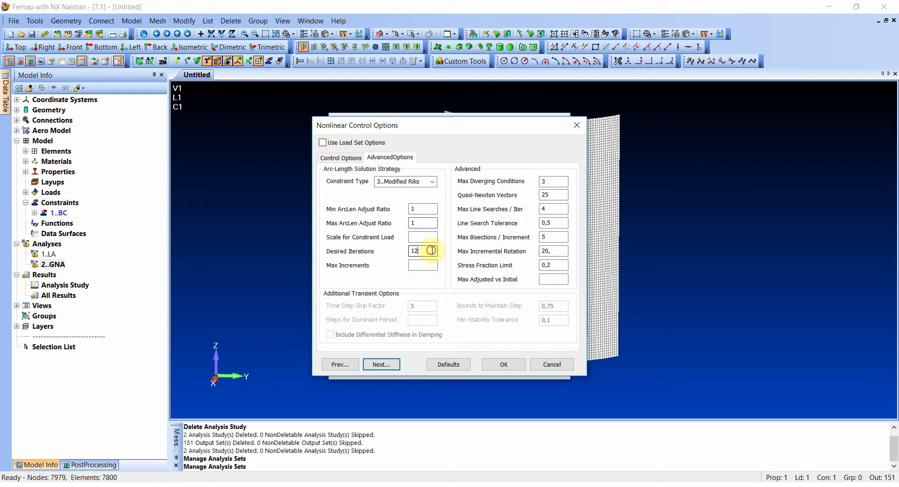
{"action": "type", "text": "1"}
{"action": "left_click", "coordinate": [419, 264]}
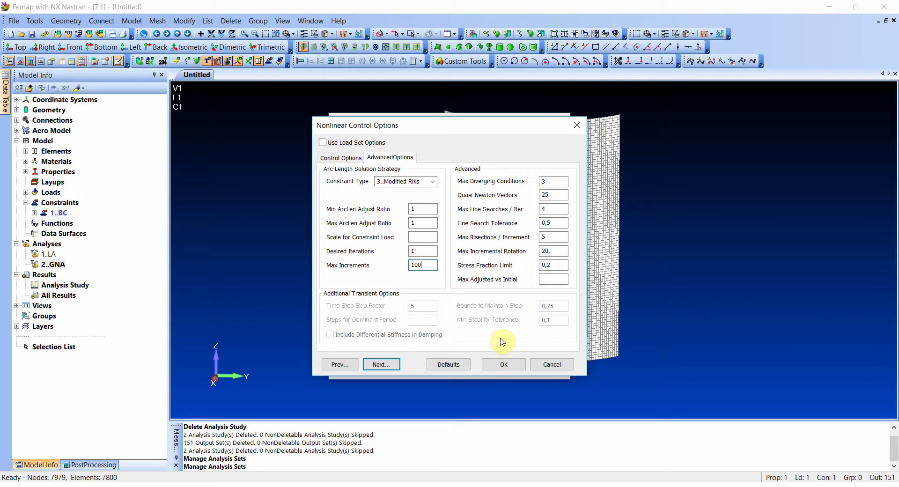
{"action": "left_click", "coordinate": [510, 369]}
{"action": "left_click", "coordinate": [394, 364]}
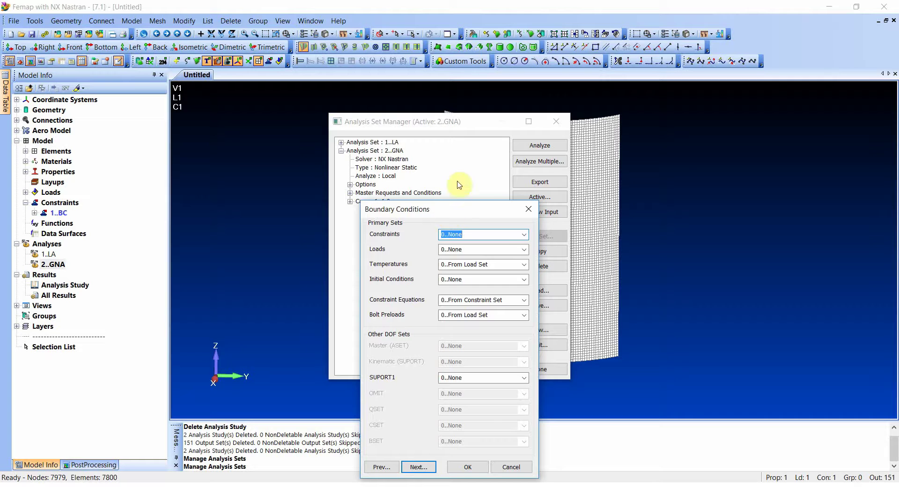
Step: Assign constraint set 1..BC and load set 1..LC1 to case 1
{"action": "left_click", "coordinate": [524, 234]}
{"action": "left_click", "coordinate": [499, 253]}
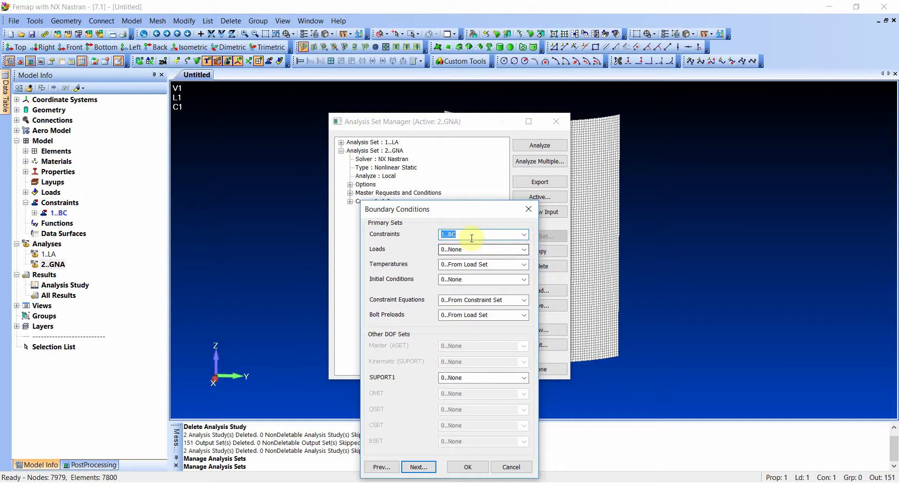
{"action": "left_click", "coordinate": [523, 249]}
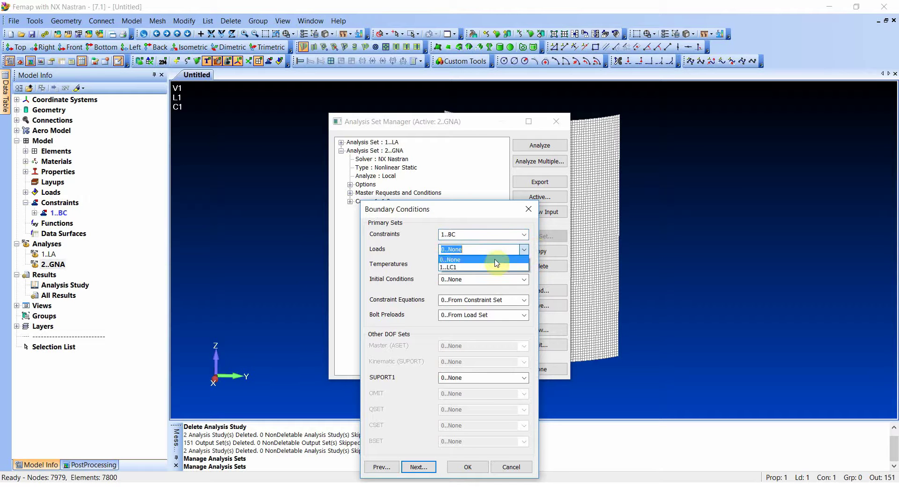
{"action": "left_click", "coordinate": [464, 267]}
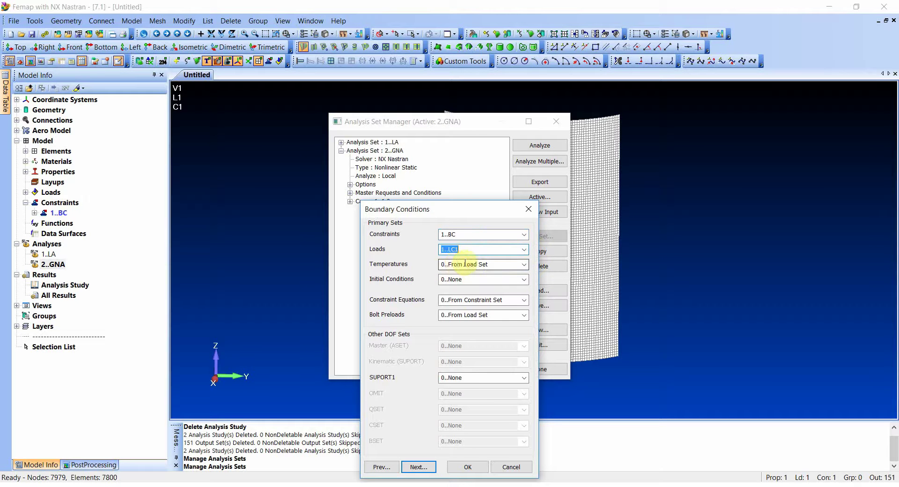
Step: Request displacement, constraint force, force, stress and strain output for case 1
{"action": "left_click", "coordinate": [418, 467]}
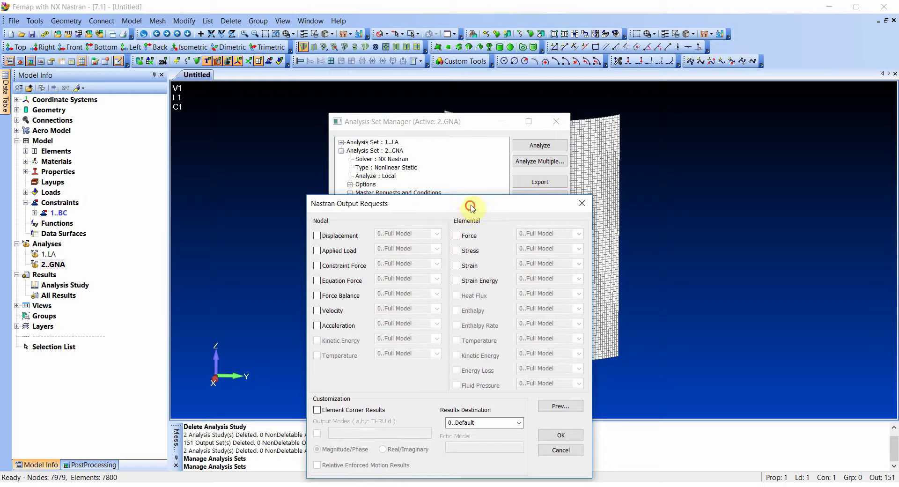
{"action": "left_click_drag", "start_coordinate": [468, 203], "coordinate": [502, 144]}
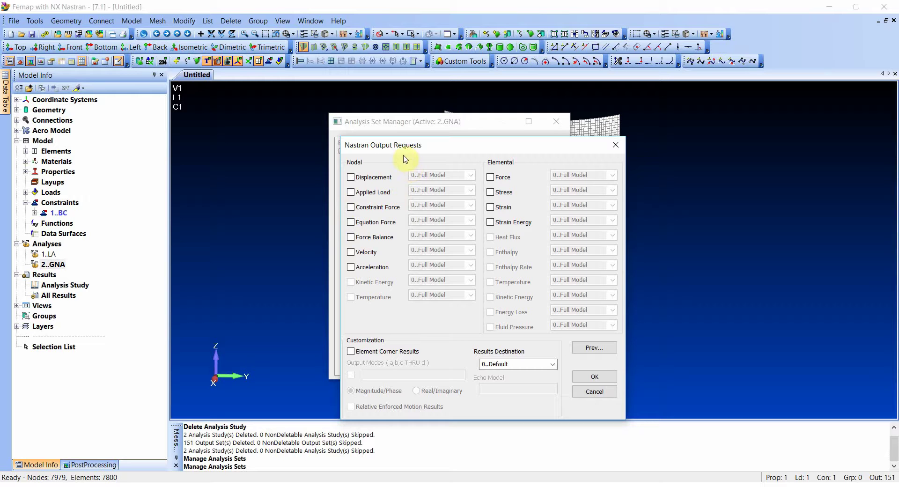
{"action": "left_click", "coordinate": [366, 180]}
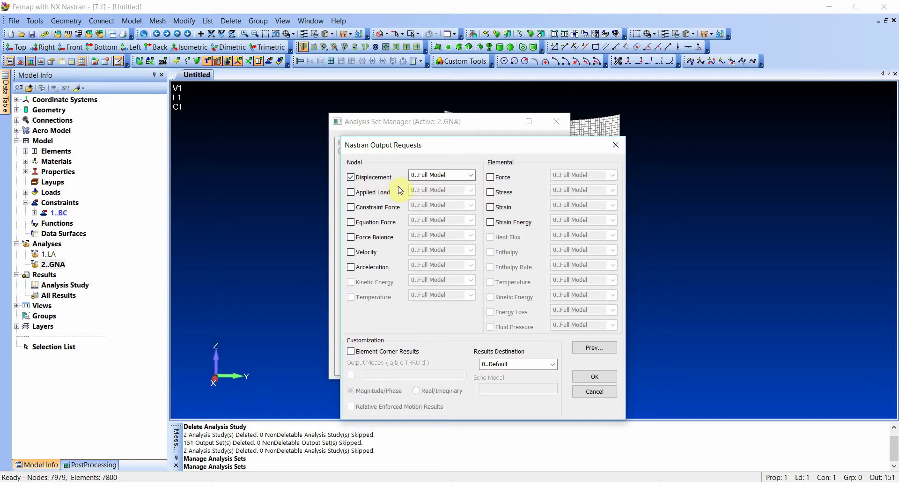
{"action": "left_click", "coordinate": [369, 206]}
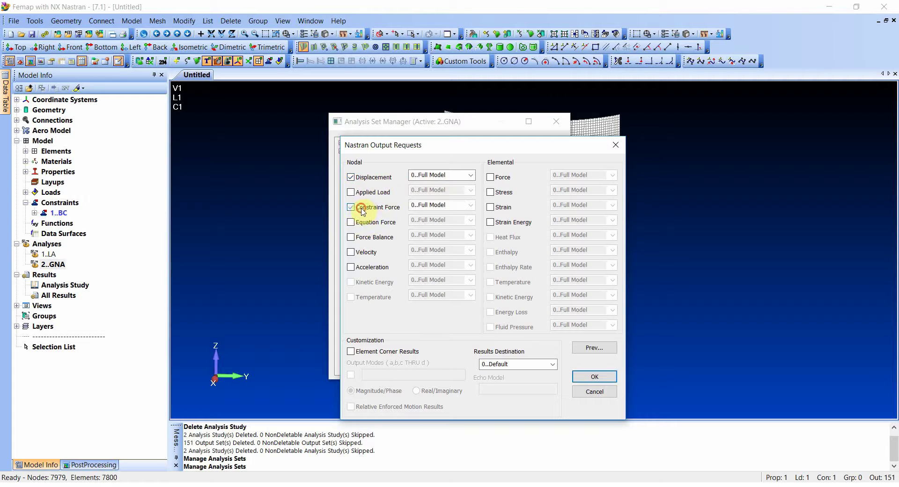
{"action": "left_click", "coordinate": [502, 178]}
{"action": "left_click", "coordinate": [503, 192]}
{"action": "left_click", "coordinate": [503, 207]}
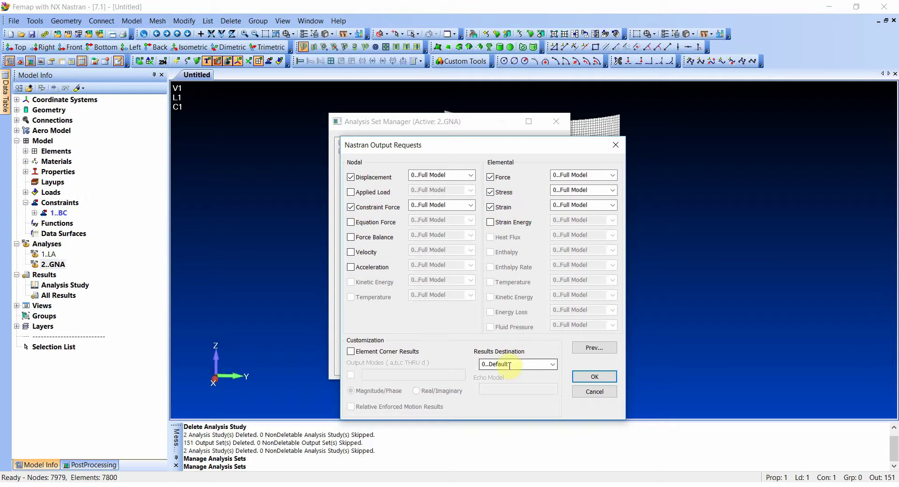
Step: Include element corner results, send results to 3..Print and PostProcess, and accept
{"action": "left_click", "coordinate": [369, 352]}
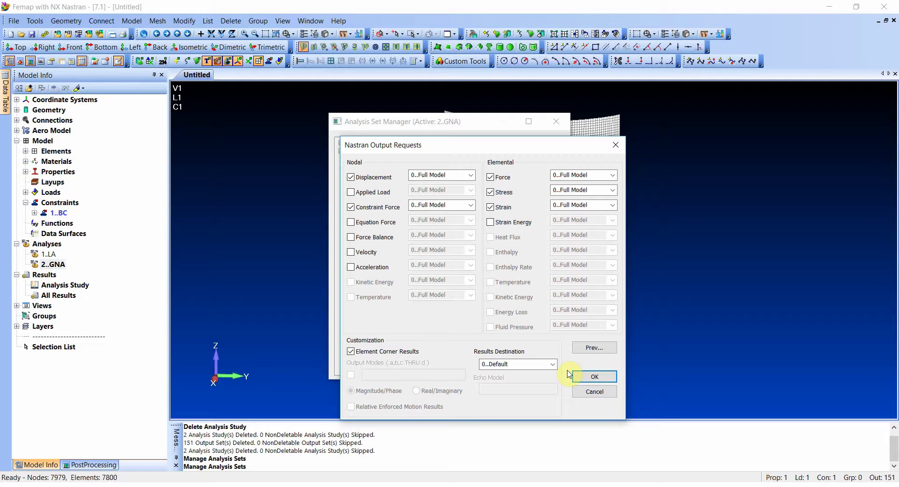
{"action": "left_click", "coordinate": [552, 363]}
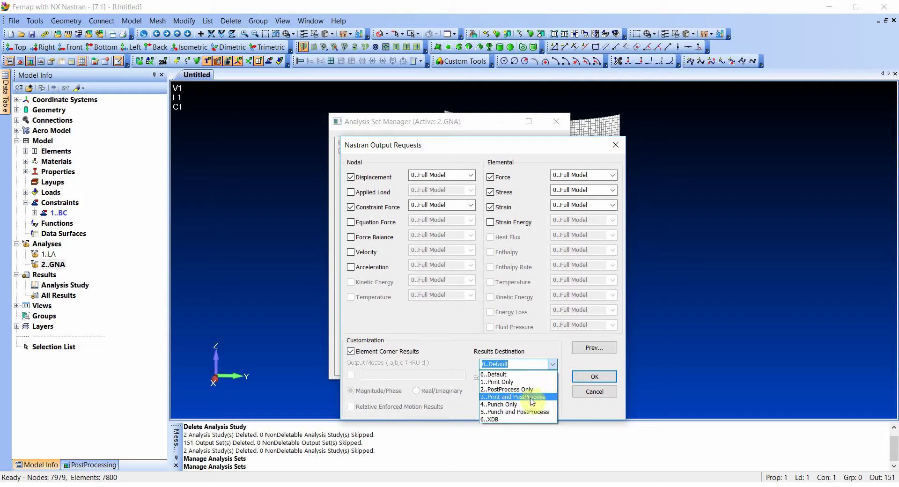
{"action": "left_click", "coordinate": [543, 398]}
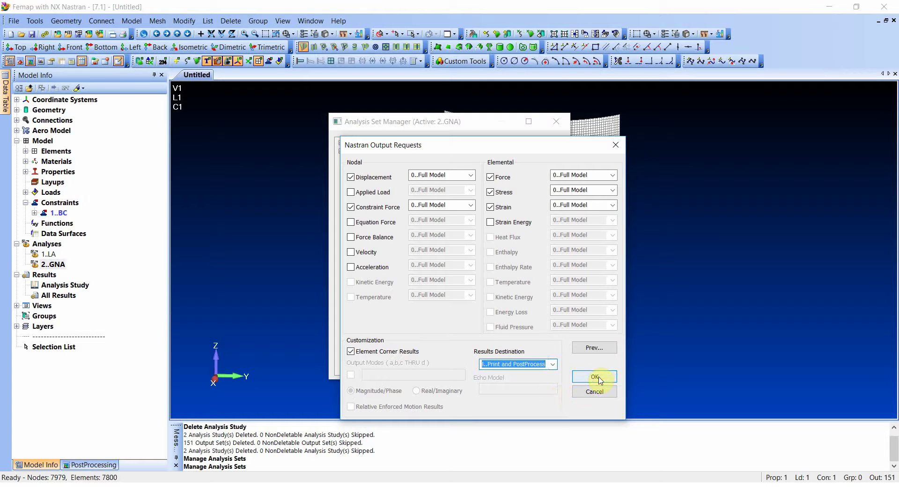
{"action": "left_click", "coordinate": [596, 376]}
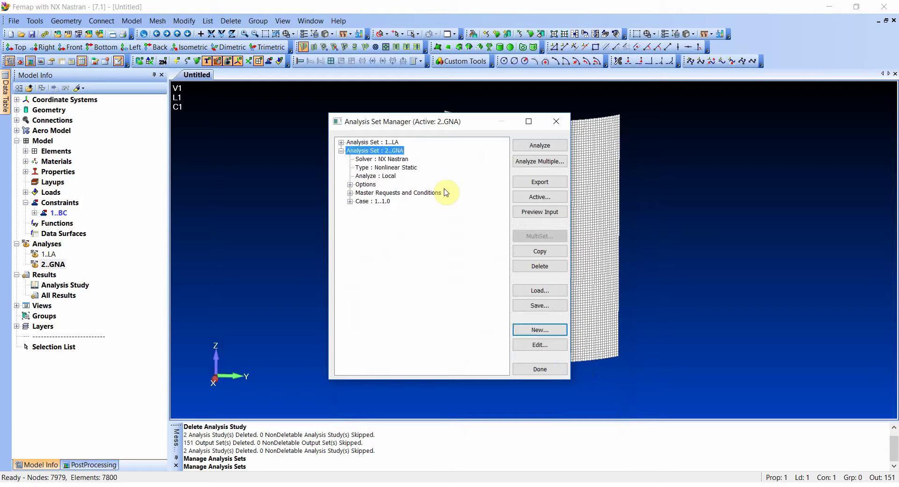
Step: Edit the master Nonlinear Options to 1 increment with 150 max increments and accept
{"action": "left_click", "coordinate": [350, 192]}
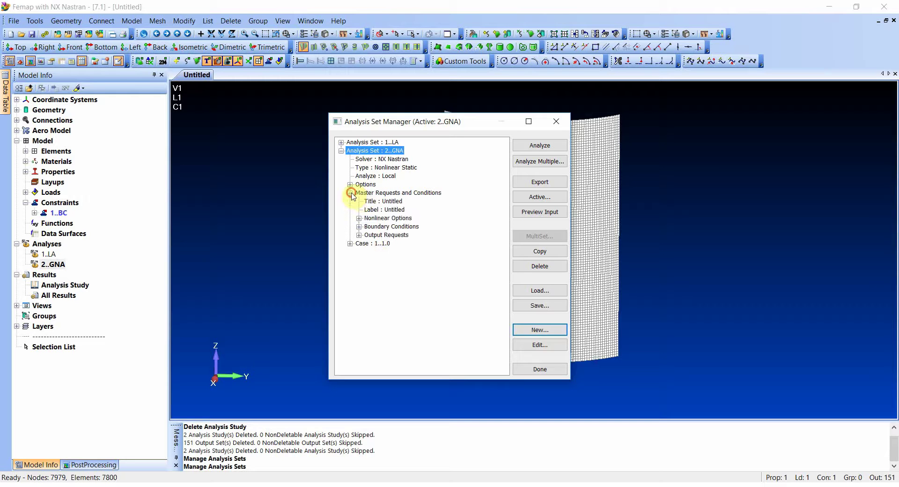
{"action": "left_click", "coordinate": [370, 219]}
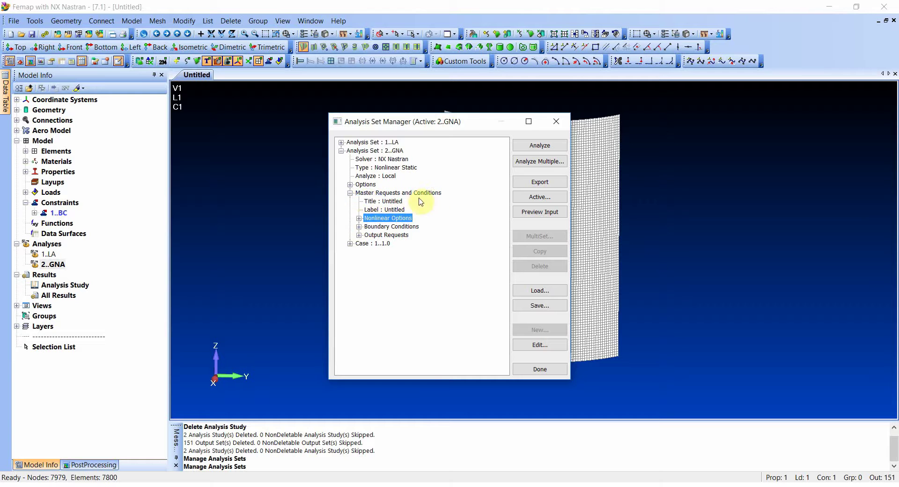
{"action": "left_click", "coordinate": [539, 345]}
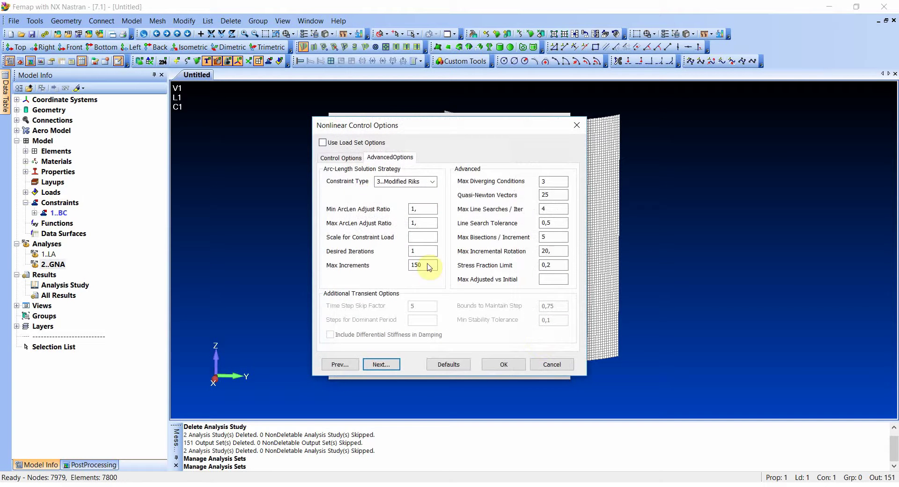
{"action": "left_click", "coordinate": [349, 158]}
{"action": "left_click", "coordinate": [391, 162]}
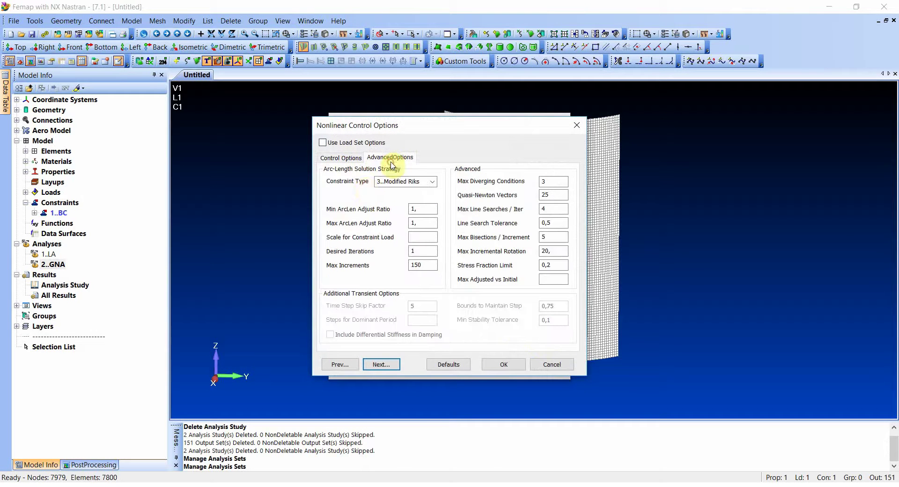
{"action": "left_click", "coordinate": [338, 158]}
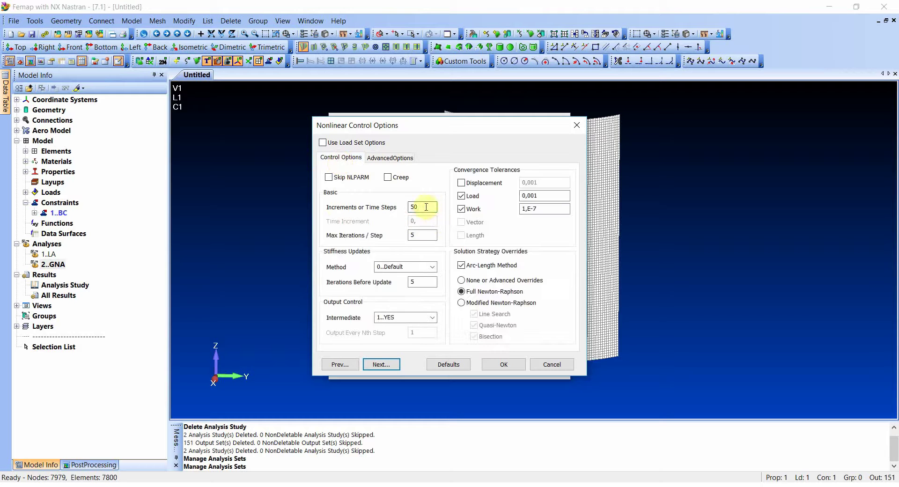
{"action": "left_click", "coordinate": [401, 159]}
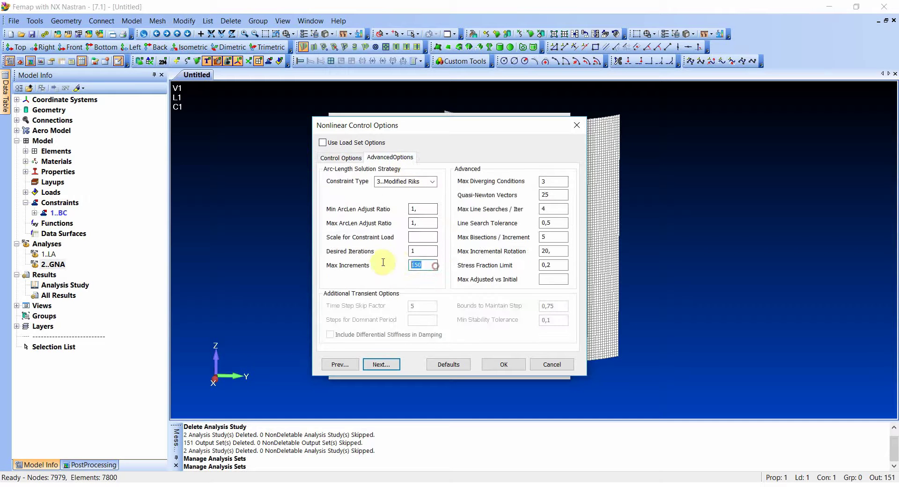
{"action": "left_click", "coordinate": [346, 158]}
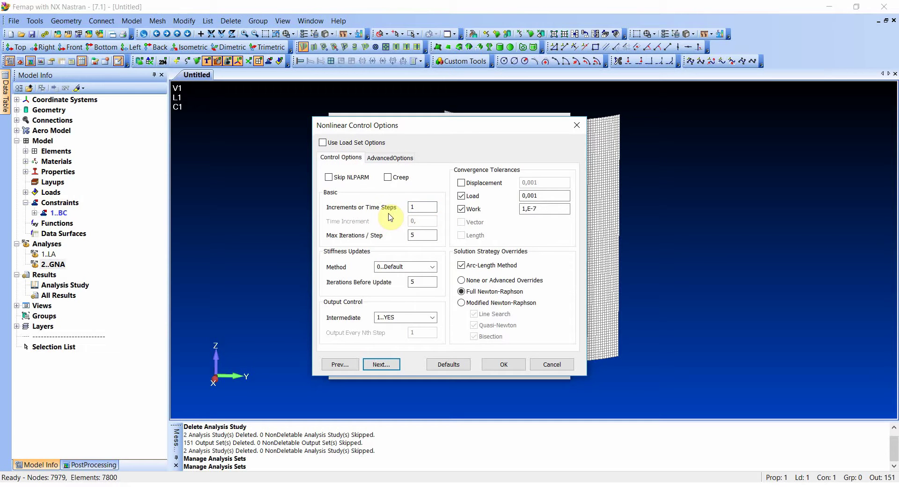
{"action": "left_click", "coordinate": [497, 365]}
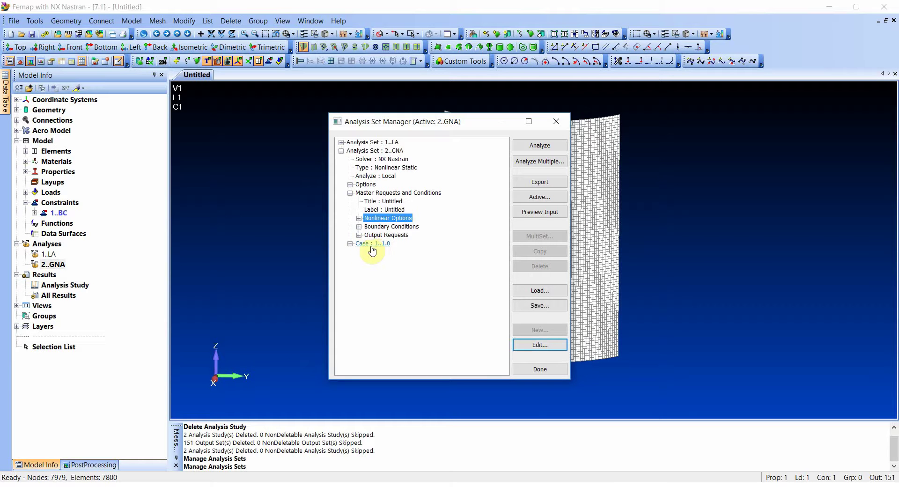
Step: Reopen case 1..1.0, confirm Modified Riks with 100 max increments, and accept
{"action": "left_click", "coordinate": [372, 243]}
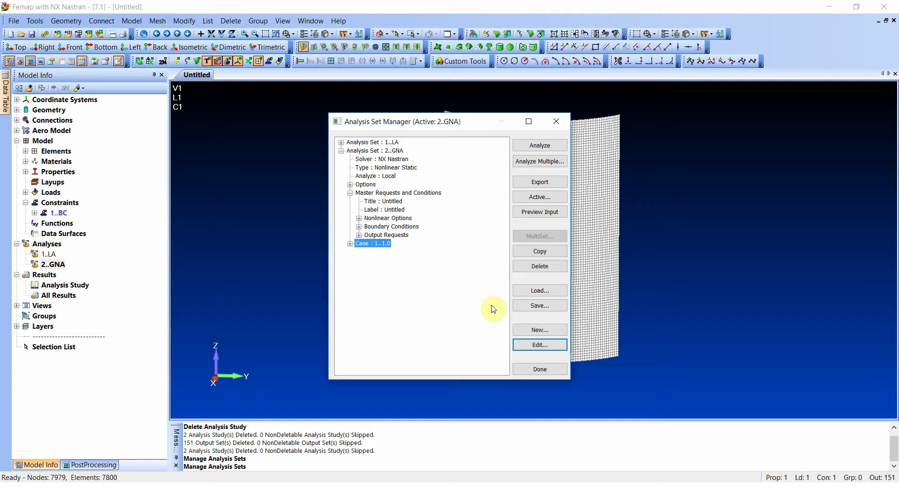
{"action": "left_click", "coordinate": [538, 345]}
{"action": "left_click", "coordinate": [421, 467]}
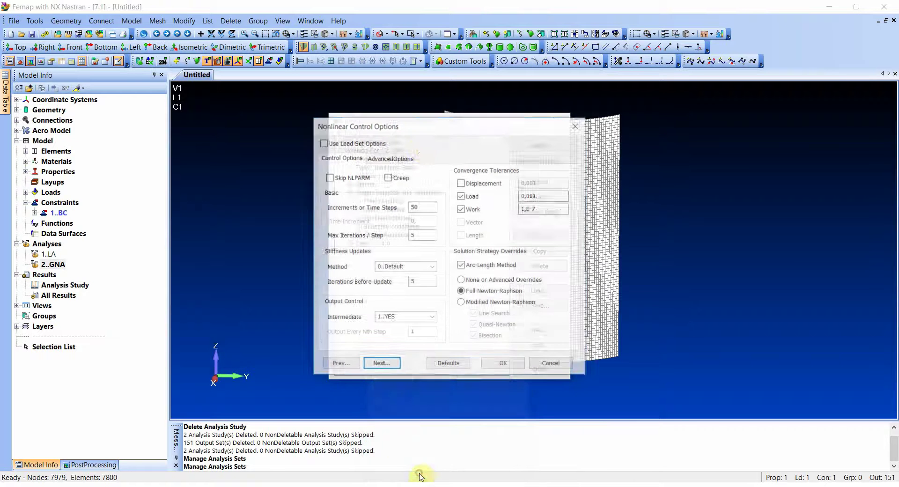
{"action": "left_click", "coordinate": [381, 364]}
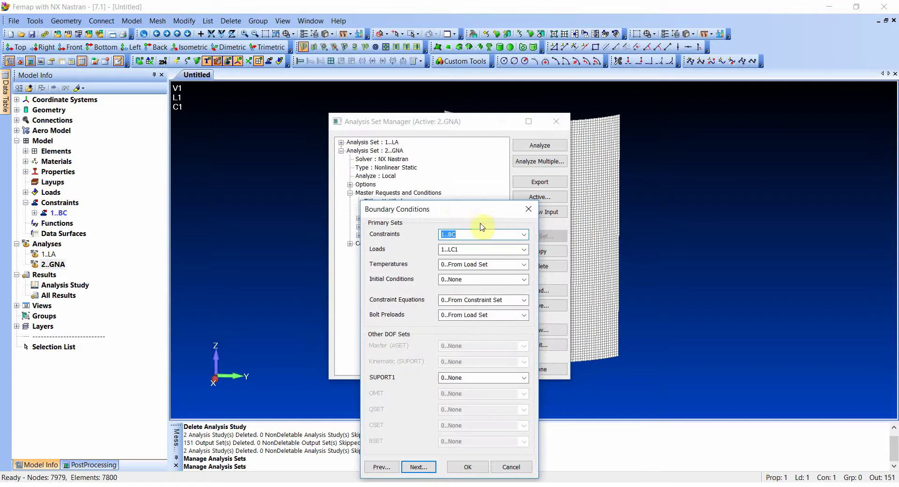
{"action": "left_click", "coordinate": [384, 466]}
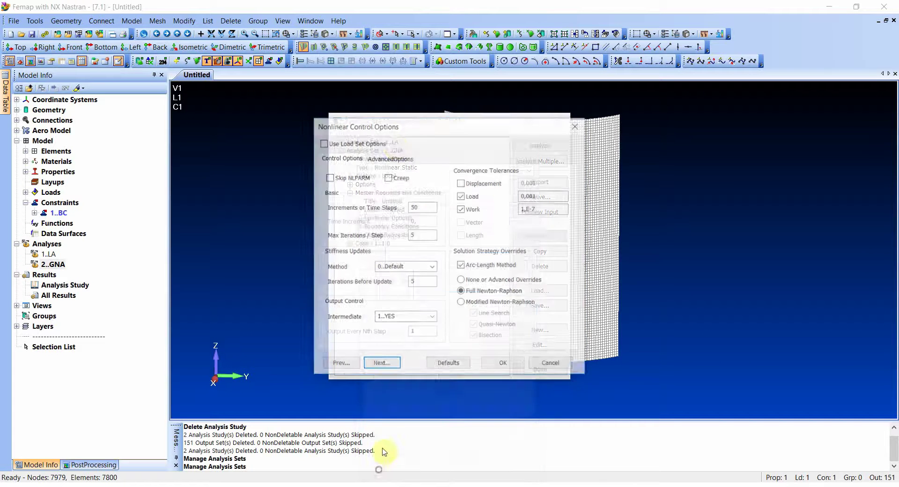
{"action": "left_click", "coordinate": [391, 158]}
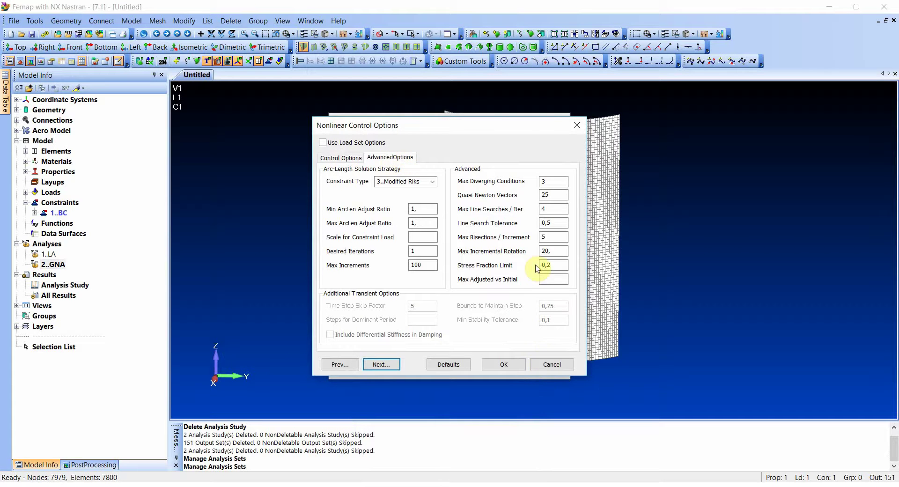
{"action": "left_click", "coordinate": [508, 366]}
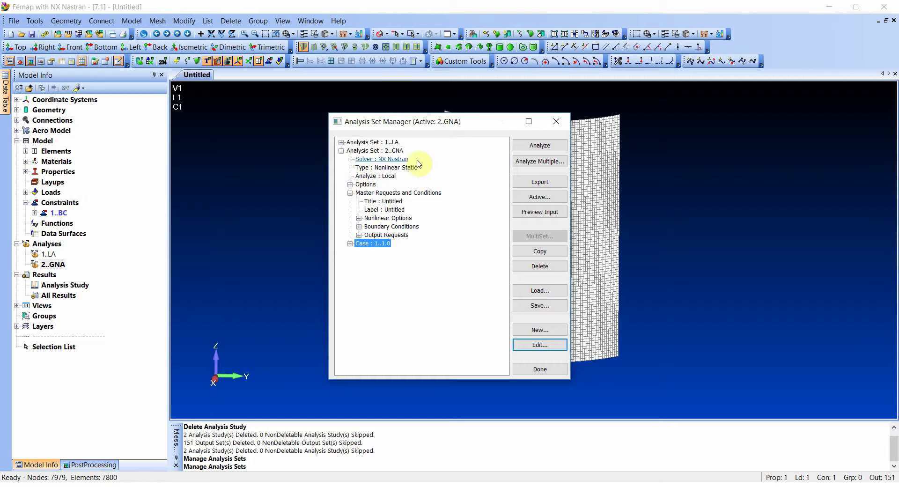
Step: Close the Analysis Set Manager and run Analyze on the 2..GNA set
{"action": "left_click", "coordinate": [342, 150]}
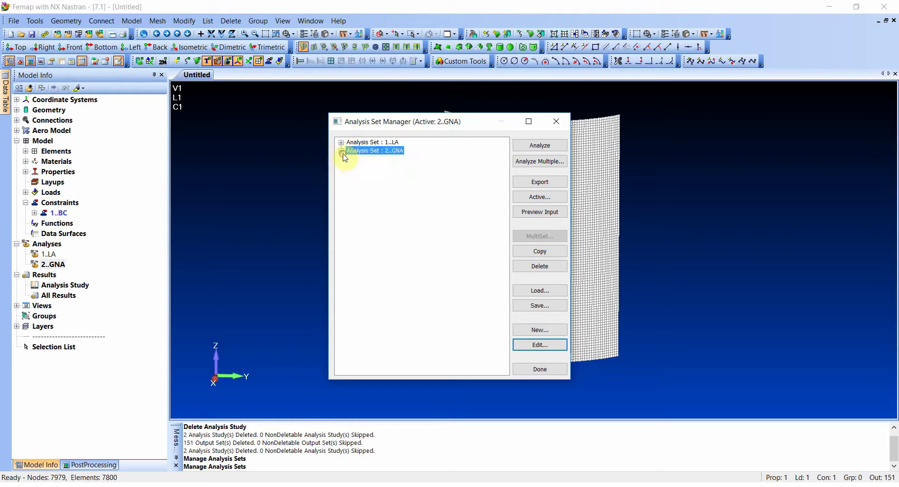
{"action": "left_click", "coordinate": [539, 369]}
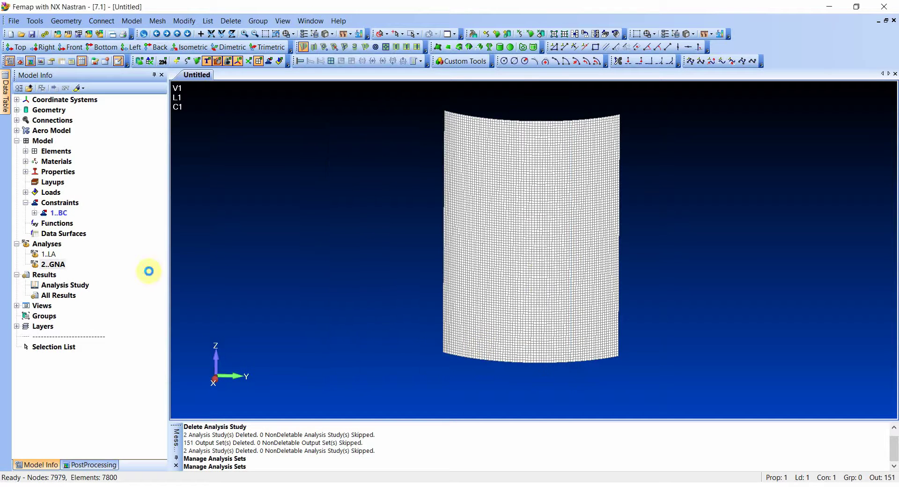
{"action": "right_click", "coordinate": [53, 265]}
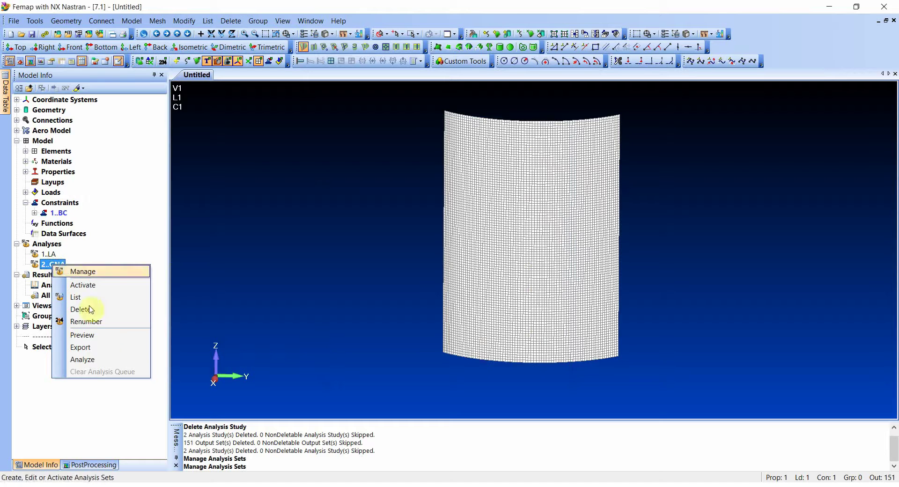
{"action": "left_click", "coordinate": [94, 363]}
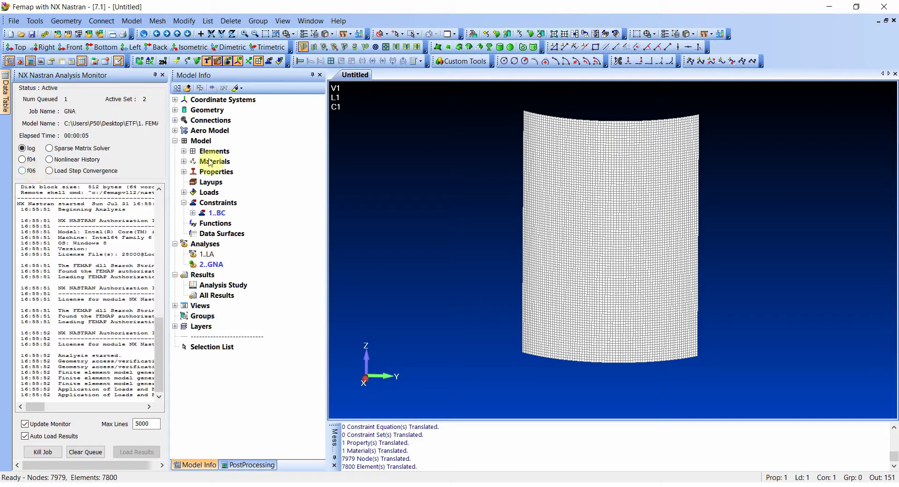
Step: Show the GNA run's load factor versus iteration history until the job completes
{"action": "left_click", "coordinate": [50, 160]}
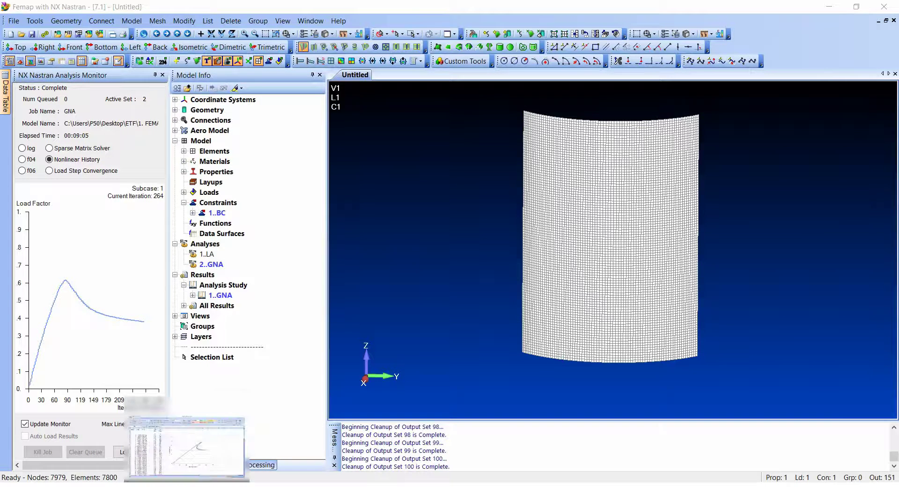
Step: Review the earlier Excel Total force vs Deformation chart, then return to Femap
{"action": "left_click", "coordinate": [216, 449]}
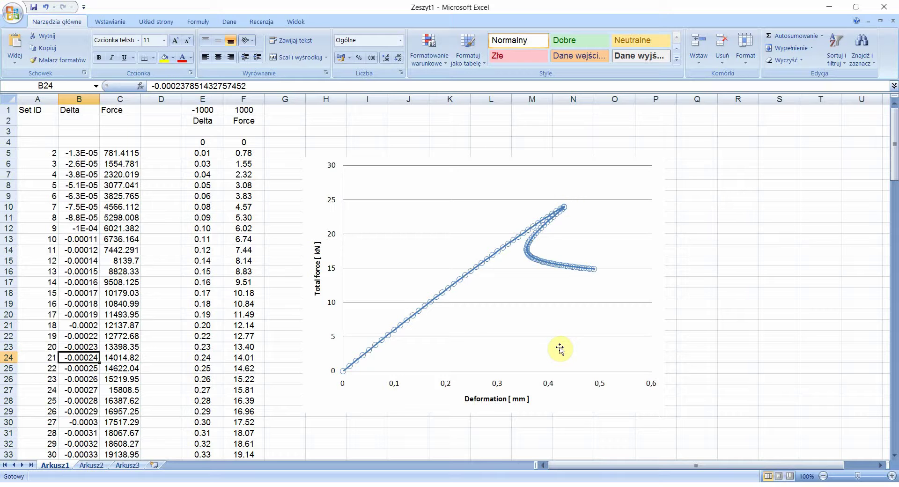
{"action": "key", "text": "alt+Tab"}
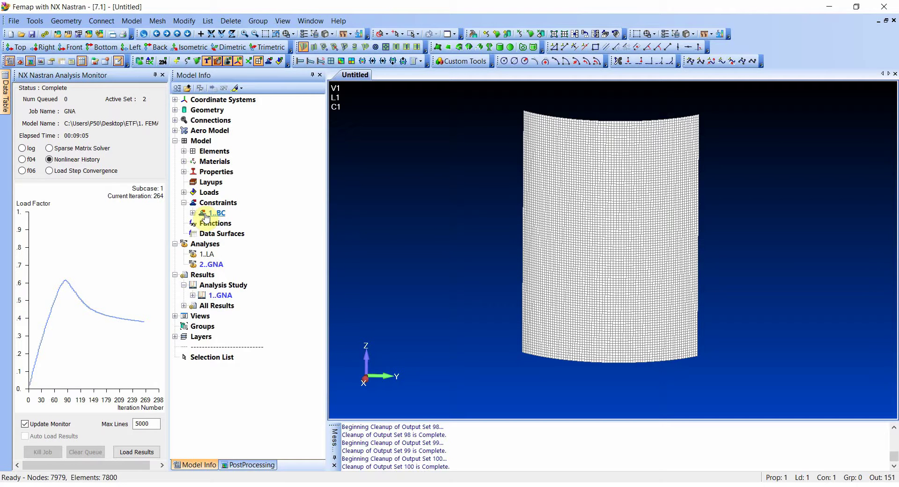
Step: Combine loads into a new set titled 0.5, equal to 0.5 × 1..LC1
{"action": "left_click", "coordinate": [184, 192]}
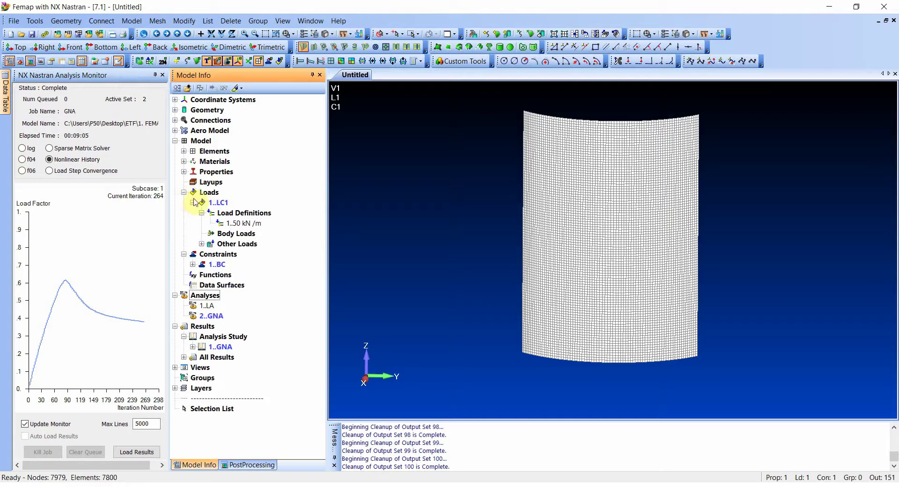
{"action": "left_click", "coordinate": [192, 203]}
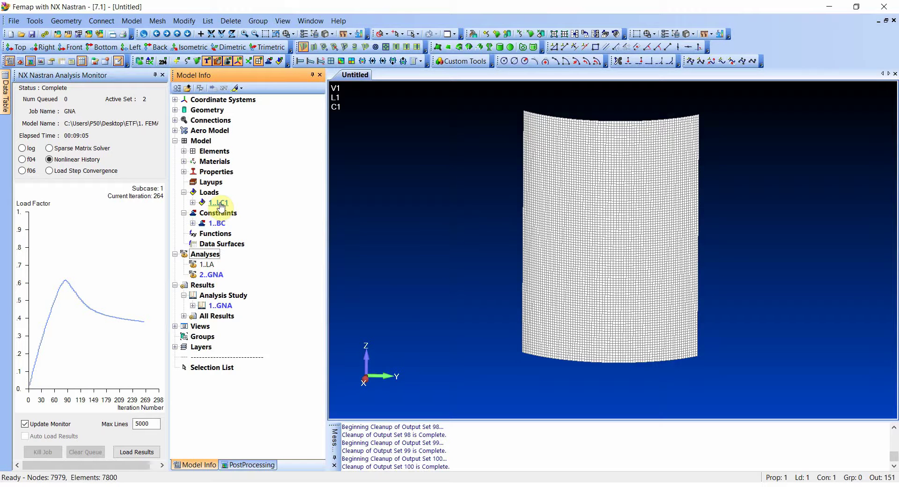
{"action": "left_click", "coordinate": [131, 20]}
{"action": "mouse_move", "coordinate": [161, 112]}
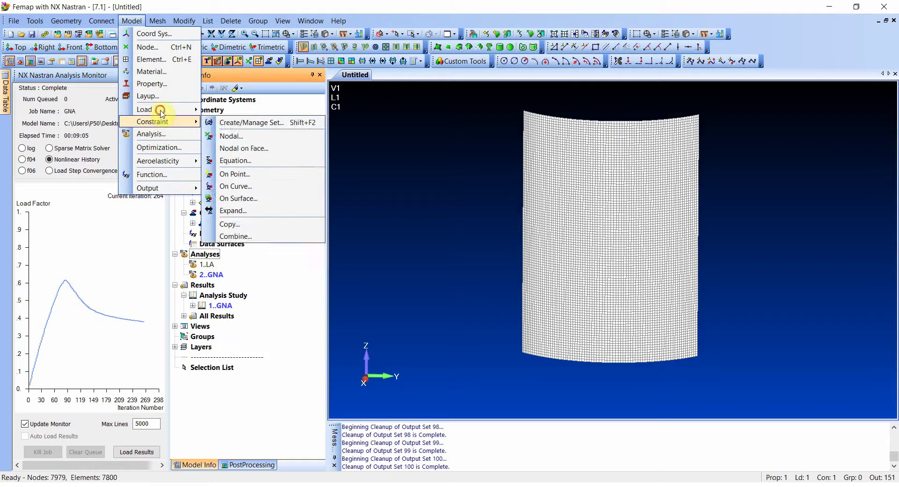
{"action": "left_click", "coordinate": [252, 313]}
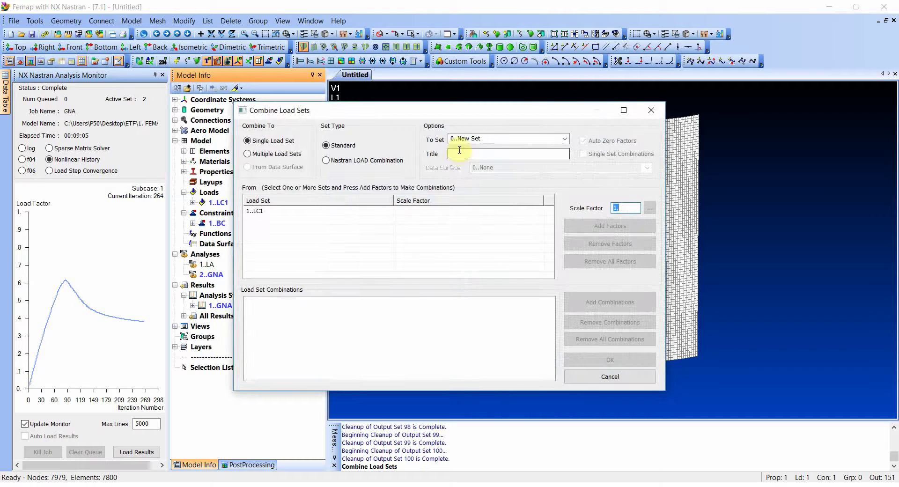
{"action": "left_click", "coordinate": [459, 152]}
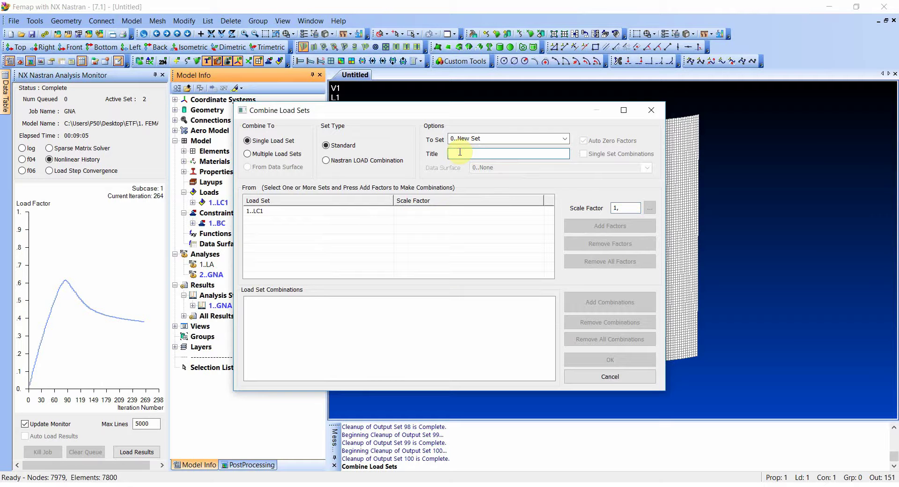
{"action": "type", "text": "0.5"}
{"action": "left_click", "coordinate": [261, 211]}
{"action": "double_click", "coordinate": [622, 208]}
{"action": "type", "text": "0"}
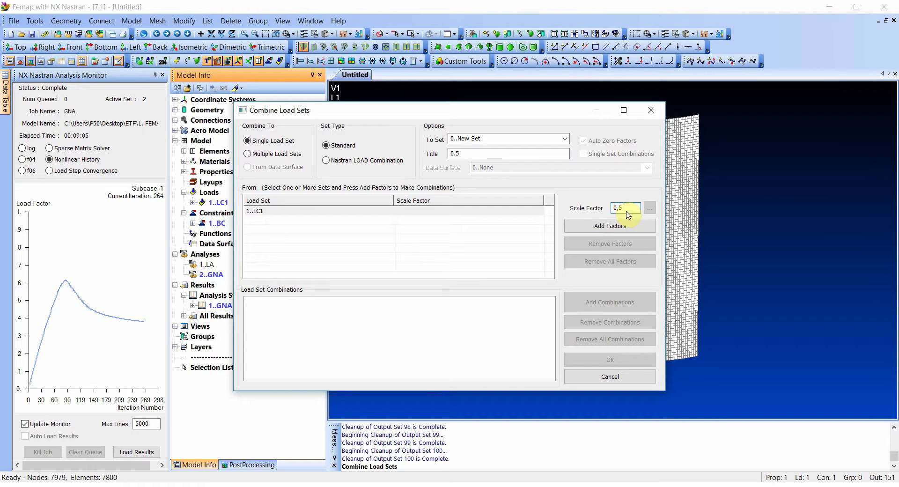
{"action": "left_click", "coordinate": [613, 226]}
{"action": "left_click", "coordinate": [594, 305]}
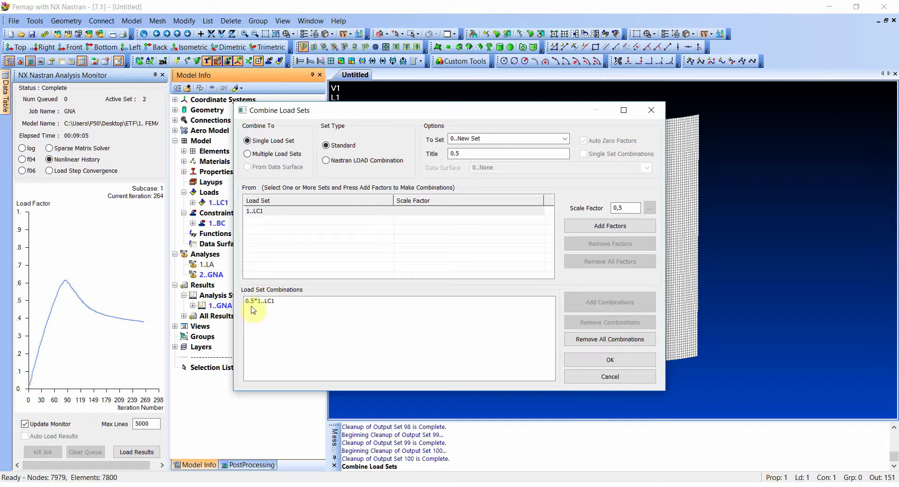
{"action": "left_click", "coordinate": [597, 359]}
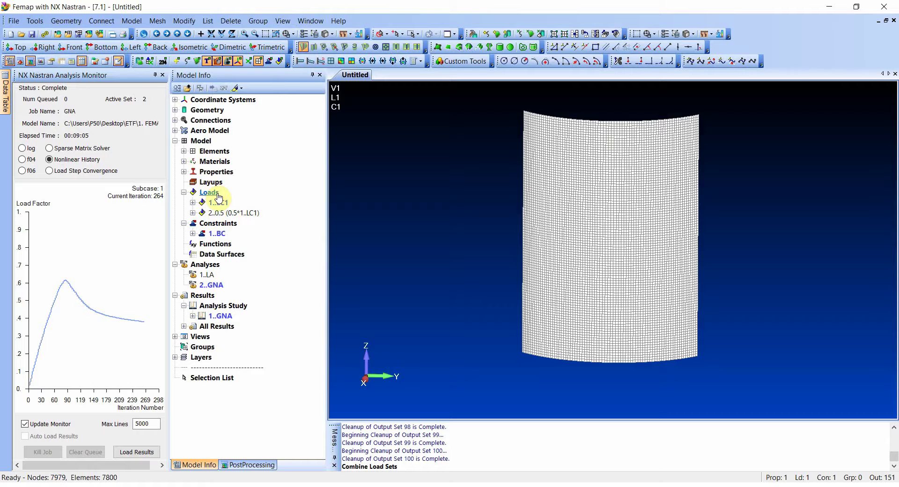
Step: Copy Case 1..1.0 into 2..GNA as Case 2..1.0 and open it for editing
{"action": "right_click", "coordinate": [212, 285]}
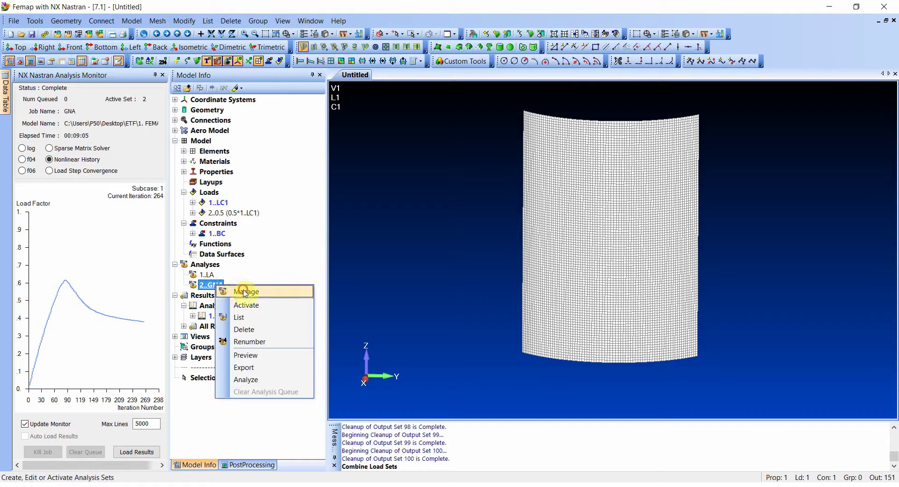
{"action": "left_click", "coordinate": [244, 291]}
{"action": "left_click", "coordinate": [341, 150]}
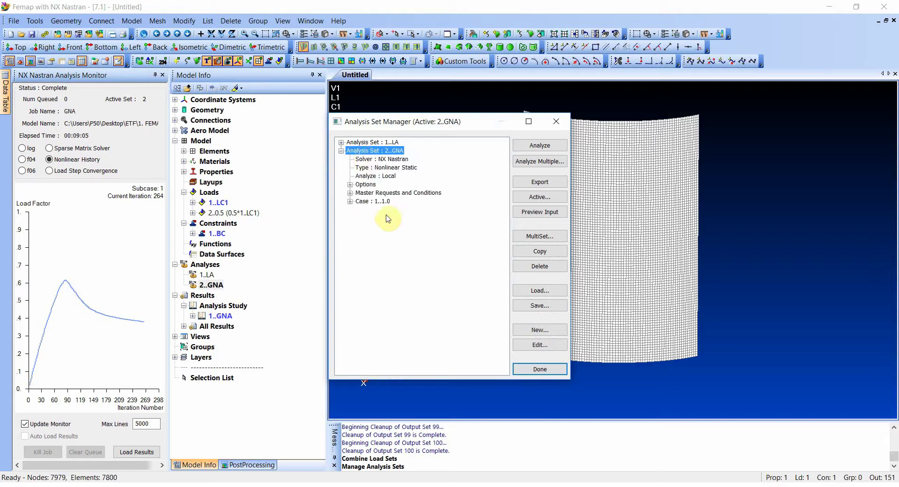
{"action": "left_click", "coordinate": [368, 201]}
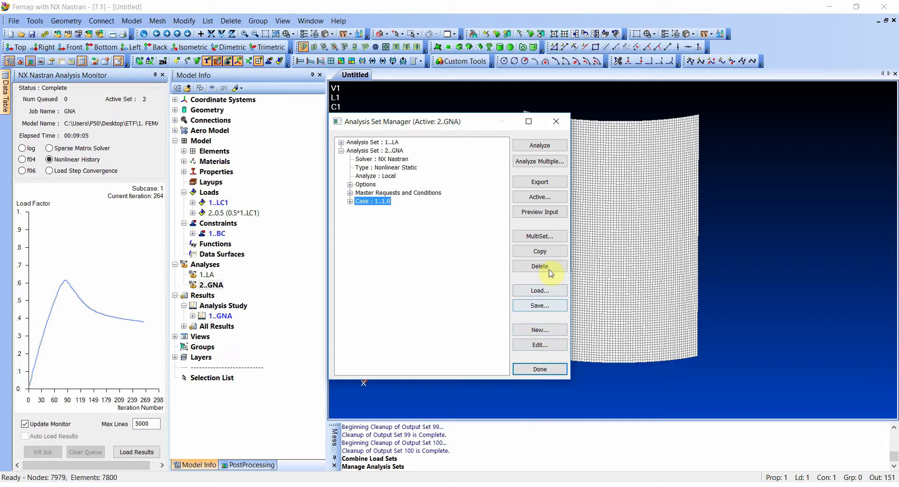
{"action": "left_click", "coordinate": [540, 251]}
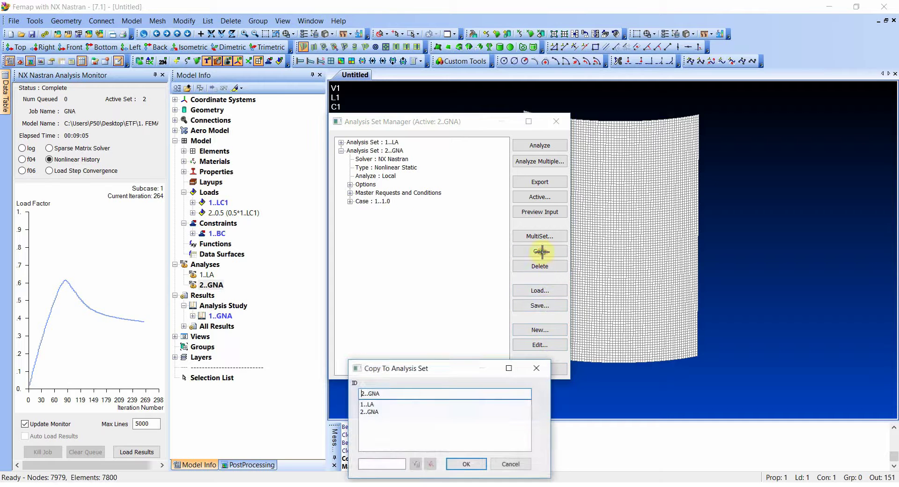
{"action": "left_click", "coordinate": [371, 413]}
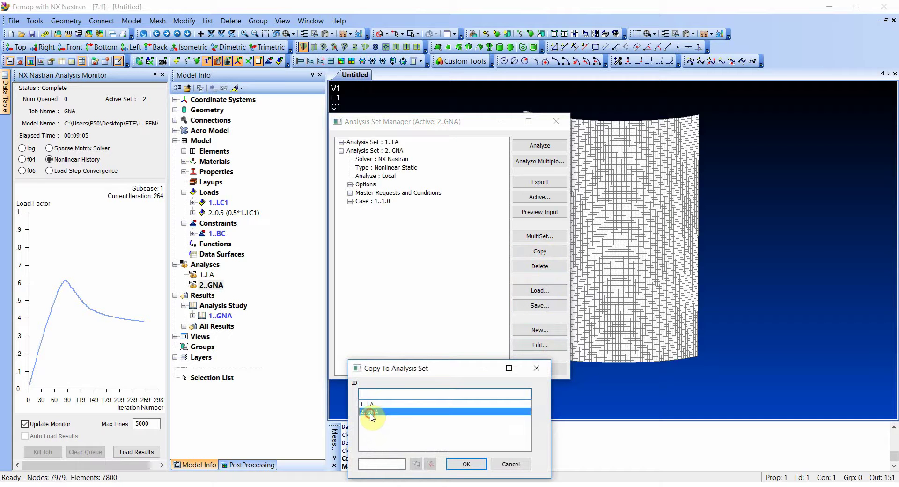
{"action": "left_click", "coordinate": [473, 463]}
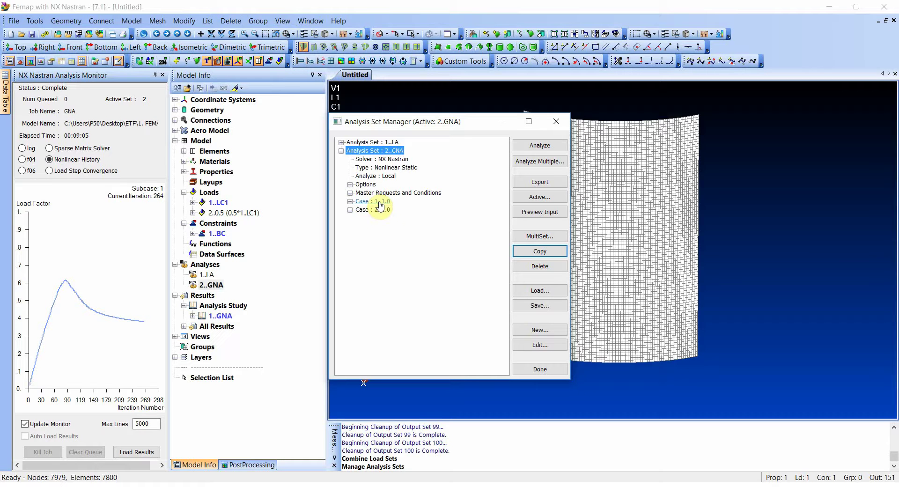
{"action": "left_click", "coordinate": [377, 210]}
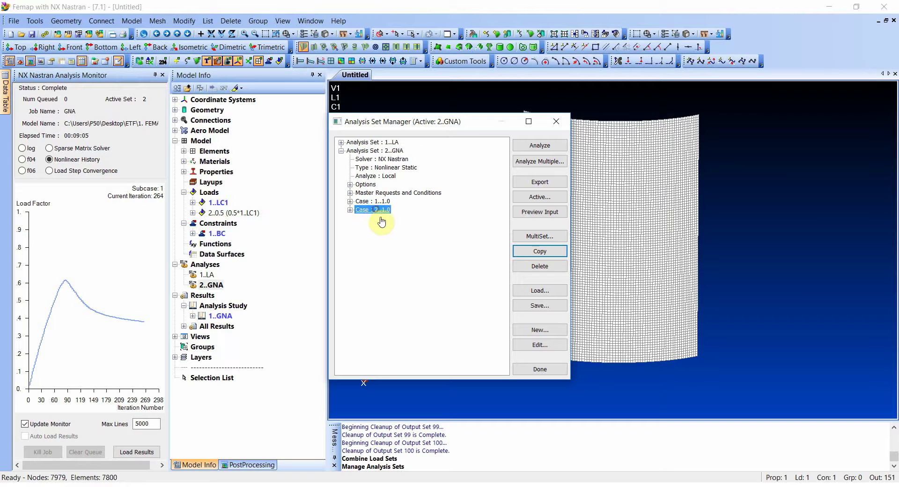
{"action": "left_click", "coordinate": [538, 346]}
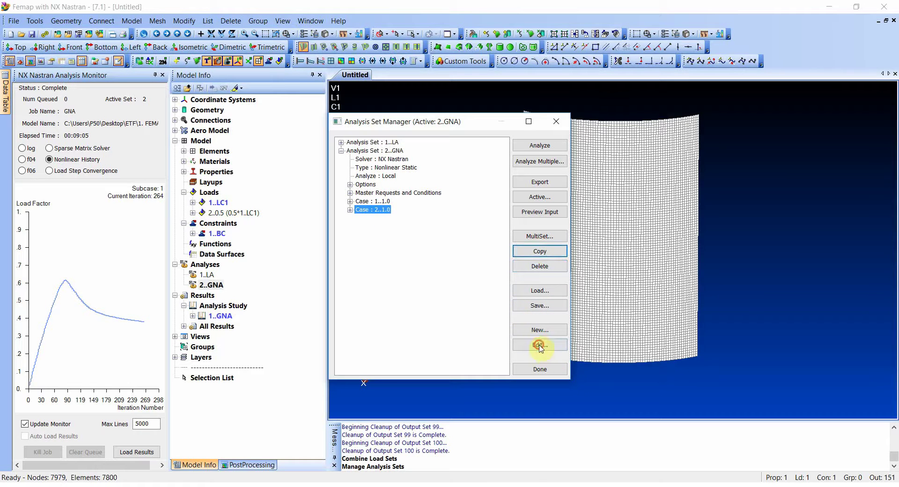
Step: Page through Case 2..1.0's nonlinear, boundary and output settings, then select Case 1
{"action": "left_click", "coordinate": [419, 467]}
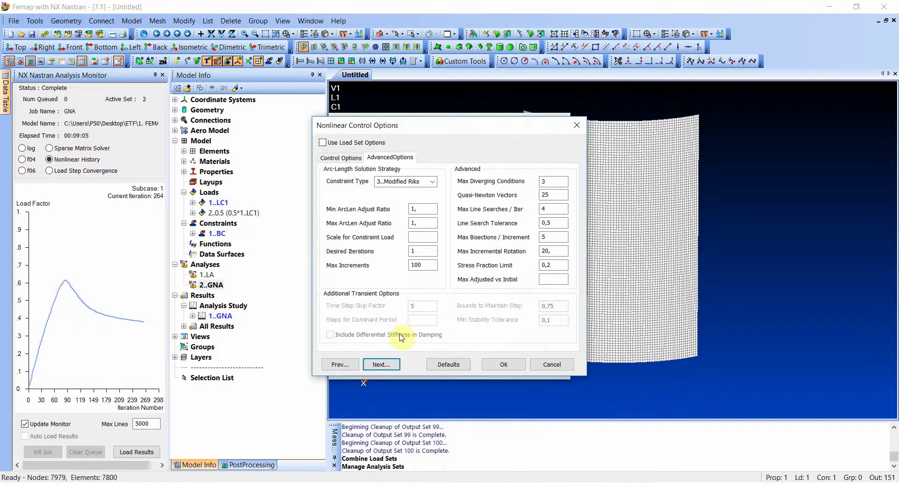
{"action": "left_click", "coordinate": [380, 364]}
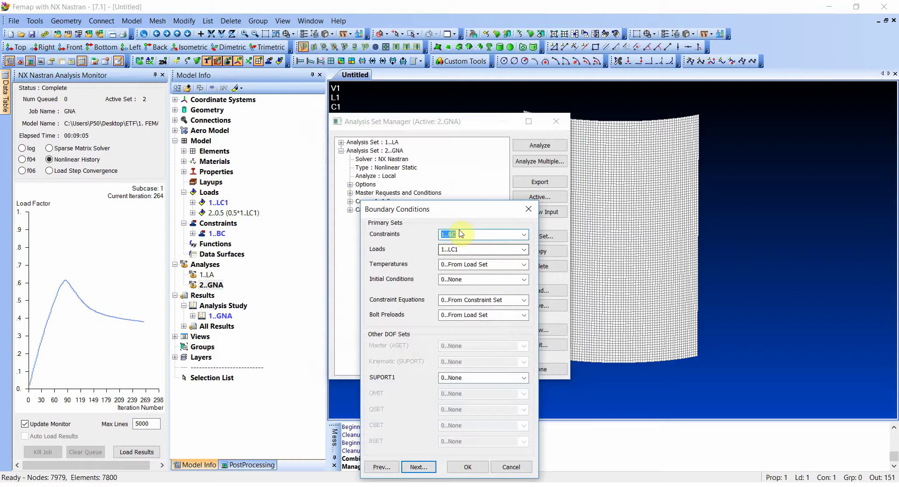
{"action": "left_click", "coordinate": [416, 466]}
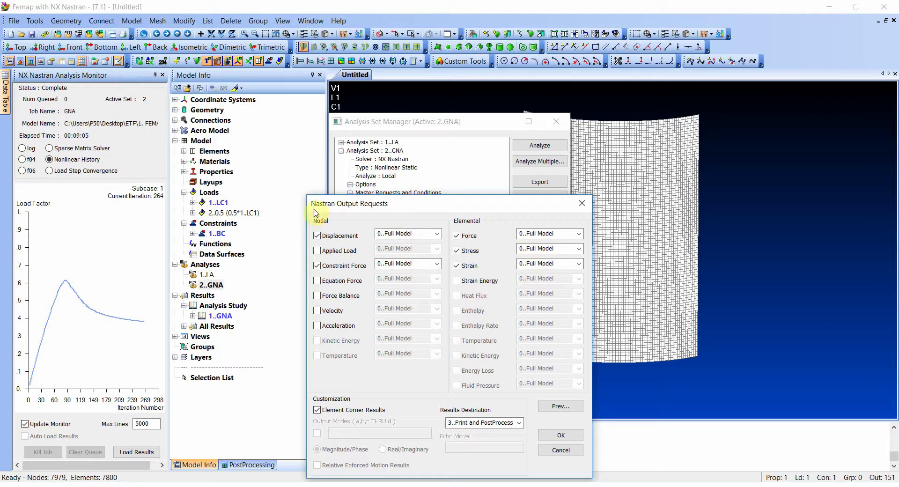
{"action": "left_click", "coordinate": [585, 206]}
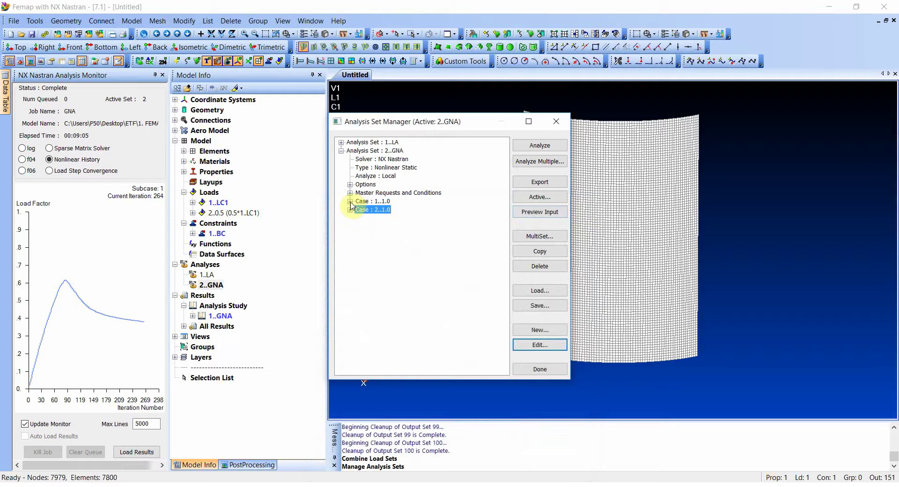
{"action": "left_click", "coordinate": [360, 201]}
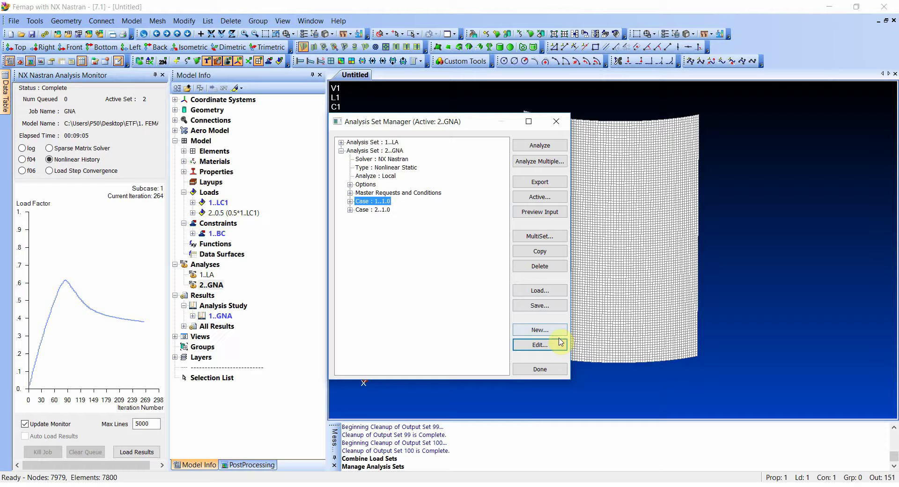
Step: Retitle the first case 0,5 and set its nonlinear increment count to 3
{"action": "left_click", "coordinate": [539, 345]}
{"action": "type", "text": "0,5"}
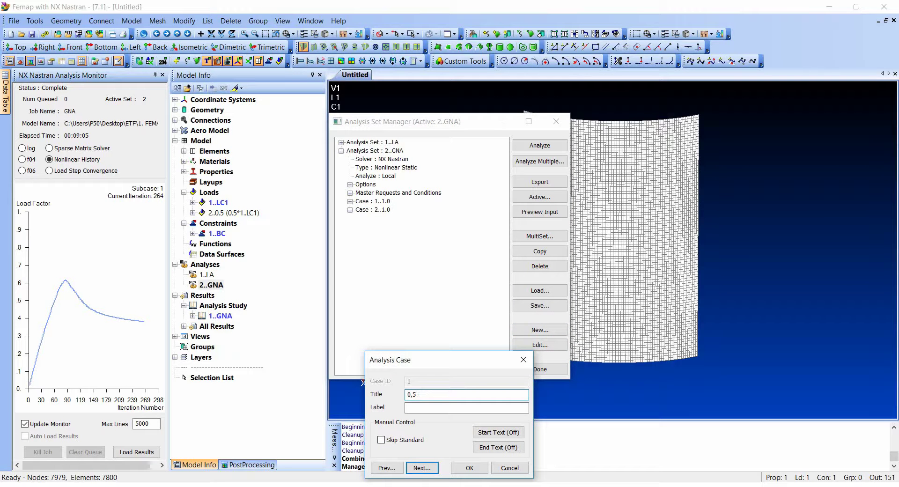
{"action": "left_click", "coordinate": [421, 468]}
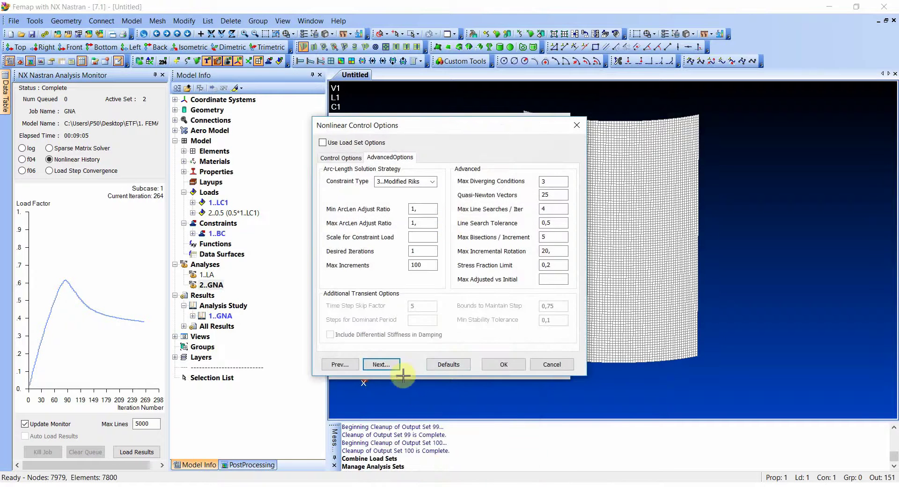
{"action": "left_click", "coordinate": [340, 158]}
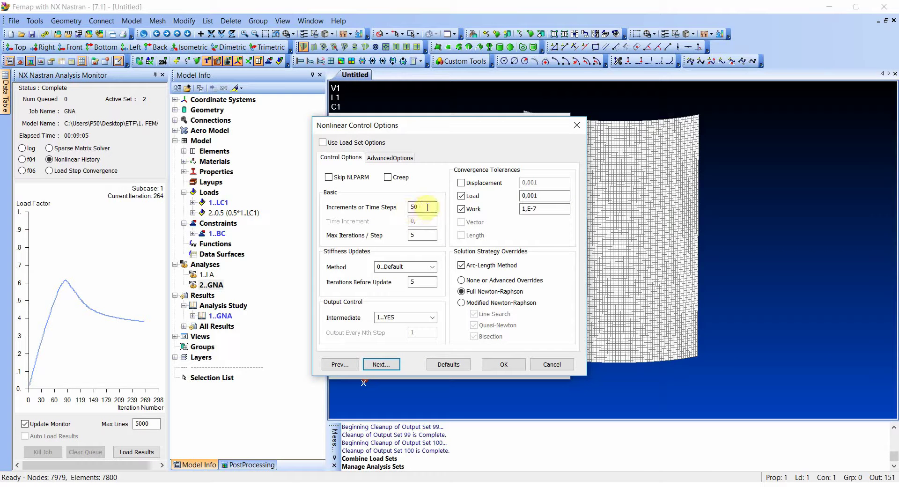
{"action": "double_click", "coordinate": [426, 207]}
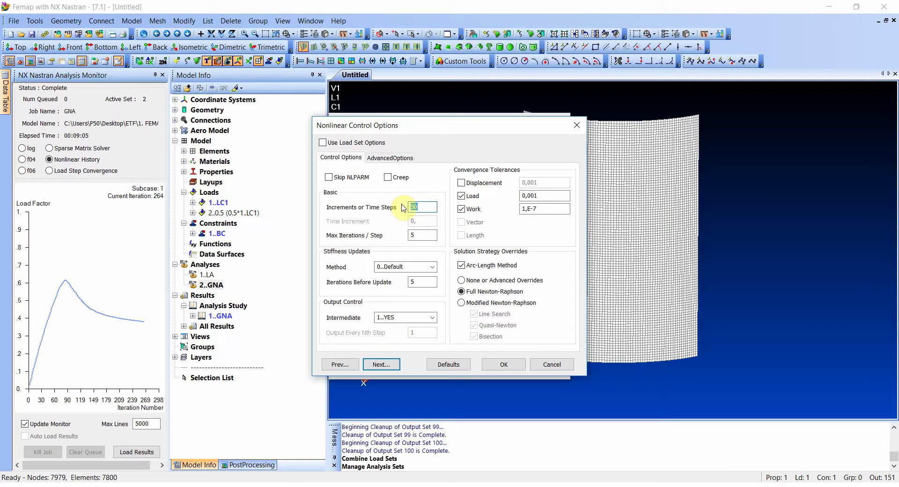
{"action": "type", "text": "3"}
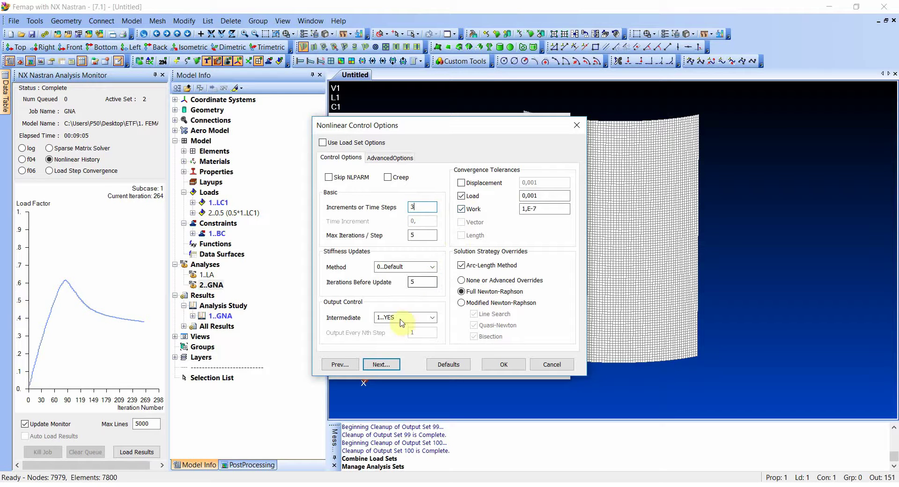
{"action": "left_click", "coordinate": [390, 157]}
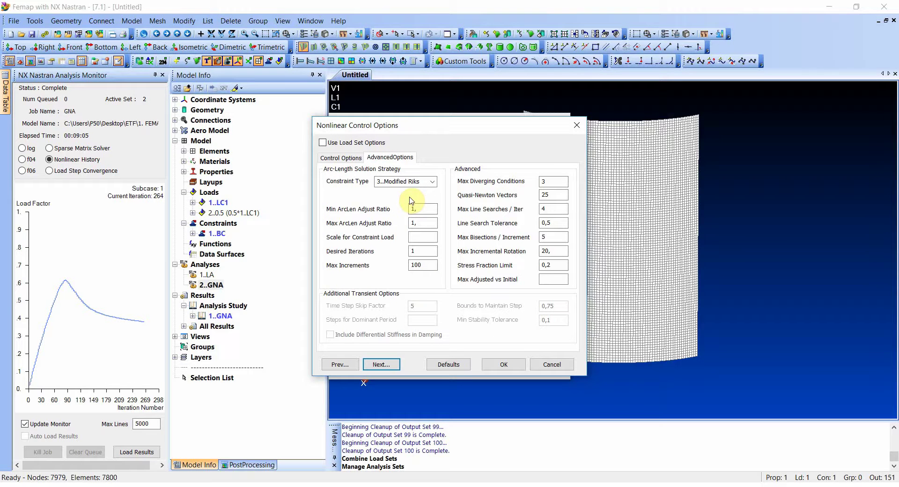
Step: Assign load set 2..0.5 to the first case's boundary conditions
{"action": "left_click", "coordinate": [387, 366]}
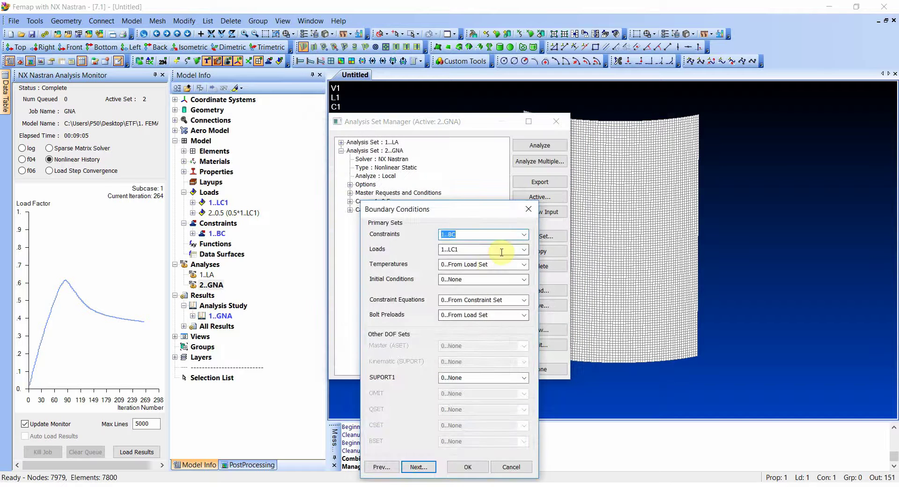
{"action": "left_click", "coordinate": [522, 249]}
{"action": "left_click", "coordinate": [501, 274]}
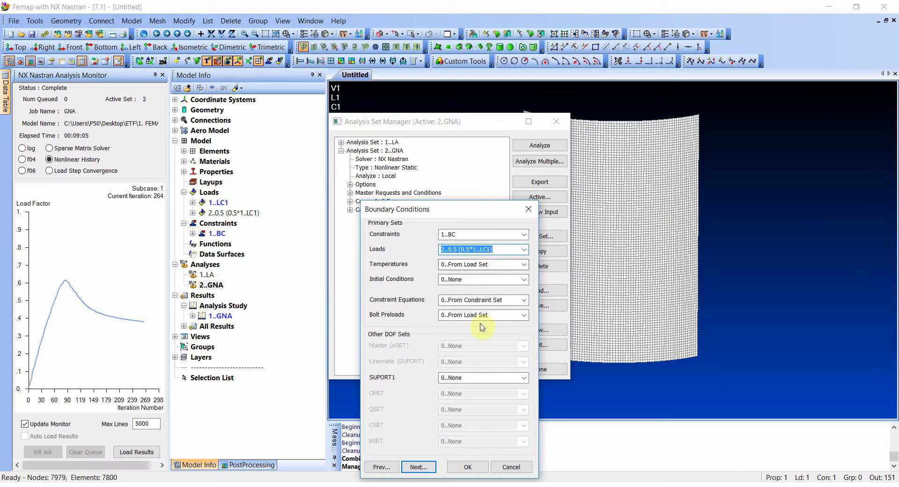
{"action": "left_click", "coordinate": [469, 467]}
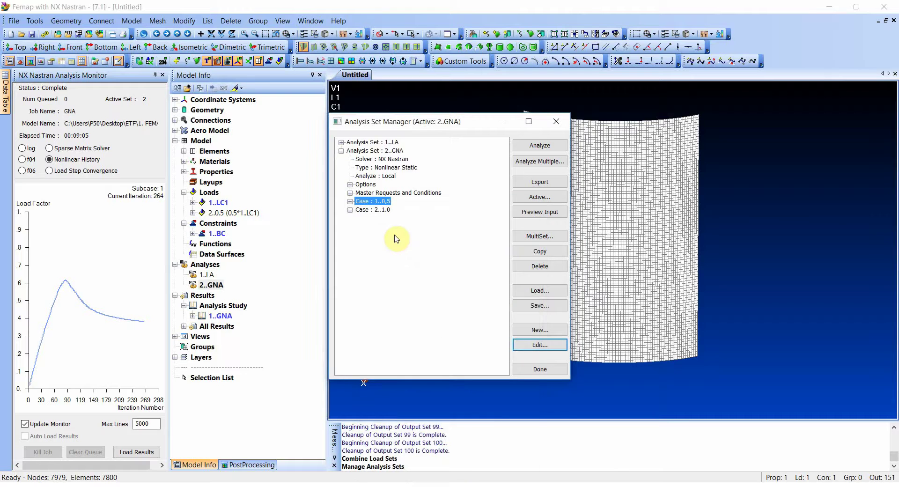
Step: Give the second case 25 increments and an arc-length Max Increments of 60
{"action": "left_click", "coordinate": [365, 210]}
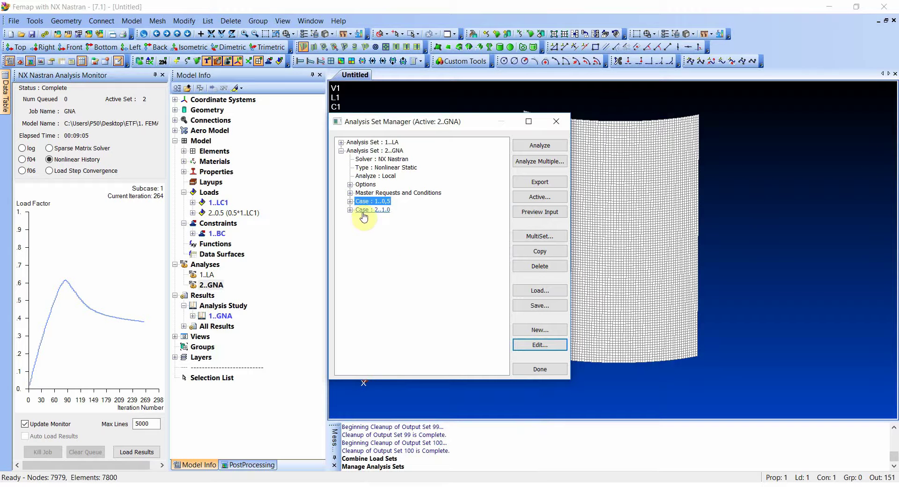
{"action": "left_click", "coordinate": [529, 345]}
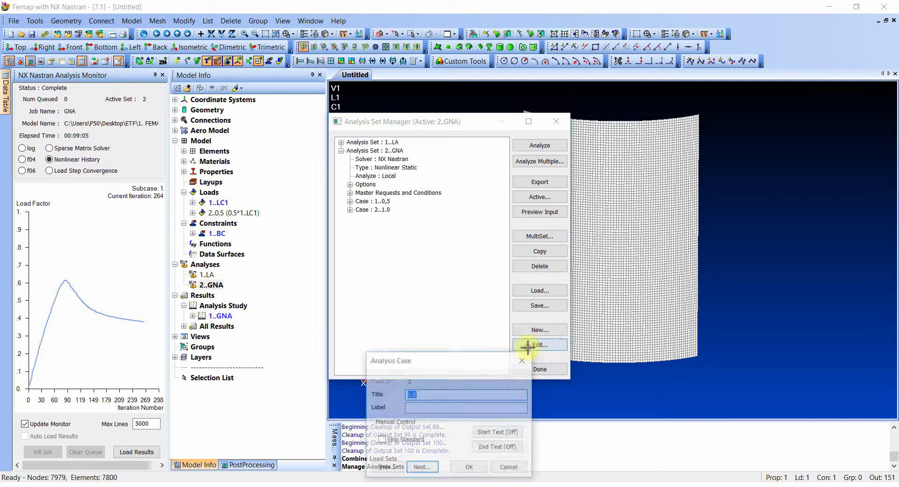
{"action": "left_click", "coordinate": [424, 468]}
{"action": "left_click", "coordinate": [347, 158]}
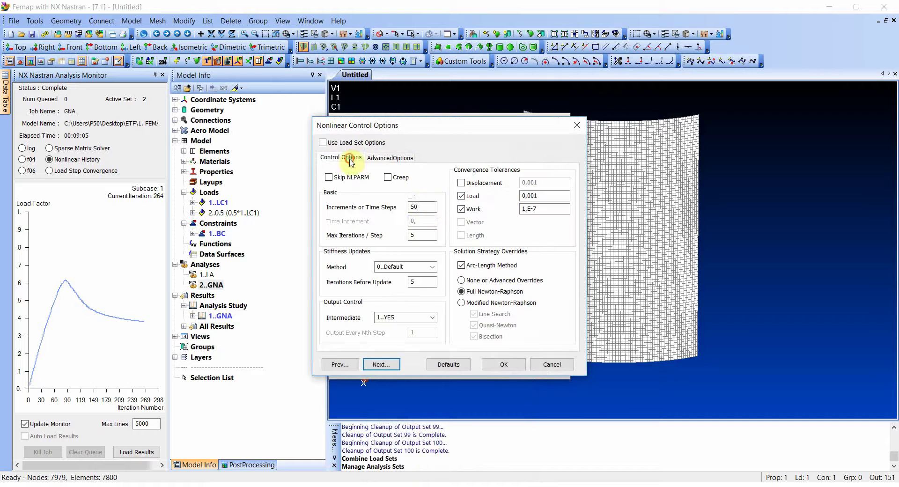
{"action": "double_click", "coordinate": [421, 207]}
{"action": "type", "text": "50"}
{"action": "double_click", "coordinate": [421, 207]}
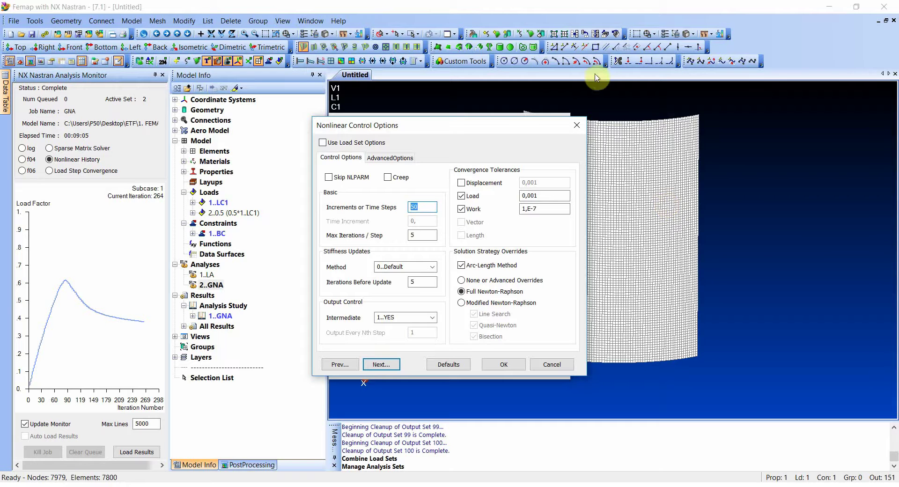
{"action": "left_click_drag", "start_coordinate": [481, 125], "coordinate": [696, 138]}
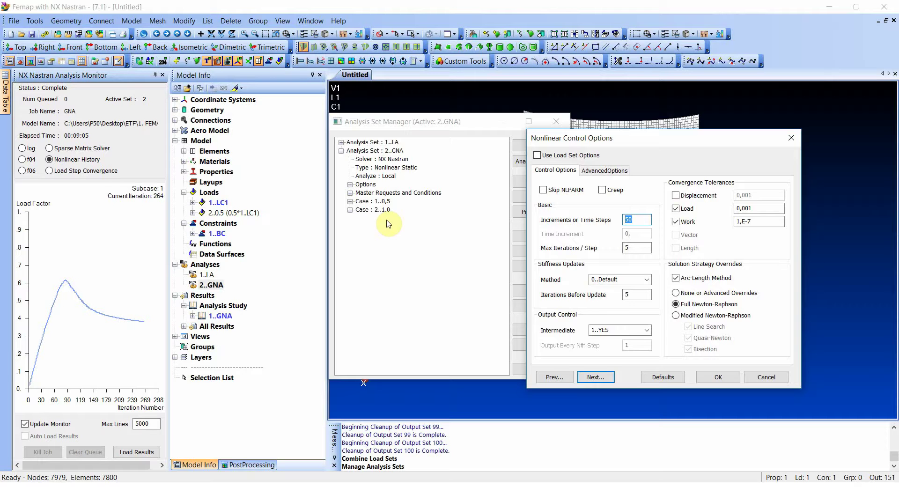
{"action": "type", "text": "25"}
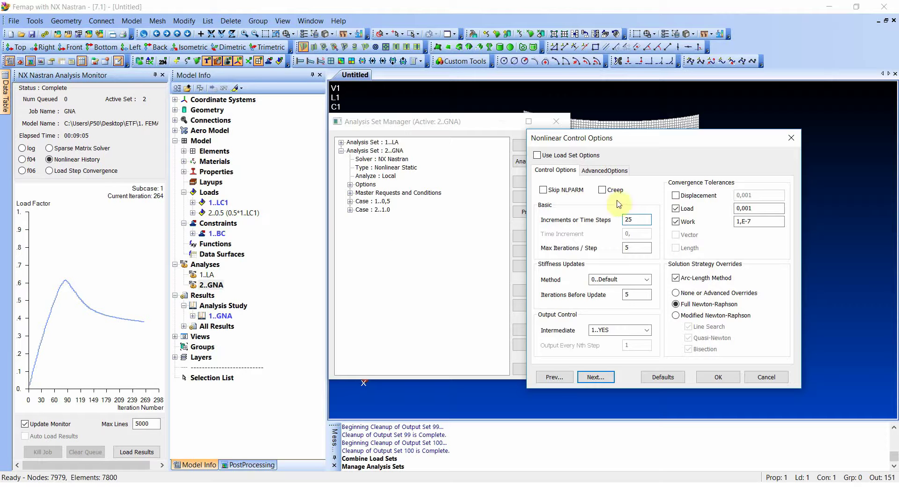
{"action": "left_click", "coordinate": [605, 170]}
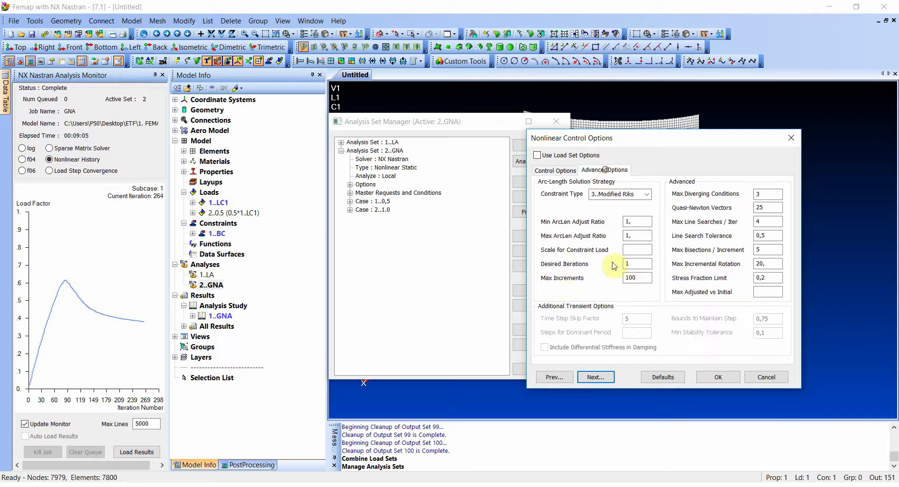
{"action": "double_click", "coordinate": [635, 278]}
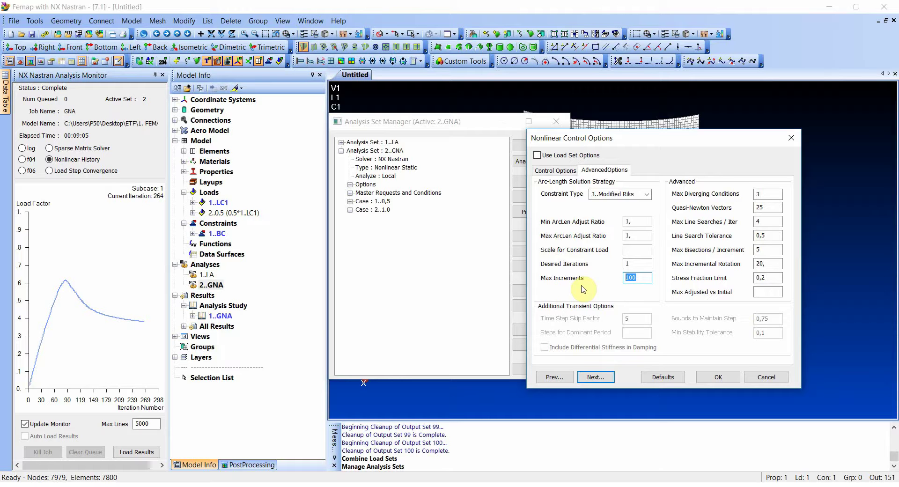
{"action": "type", "text": "60"}
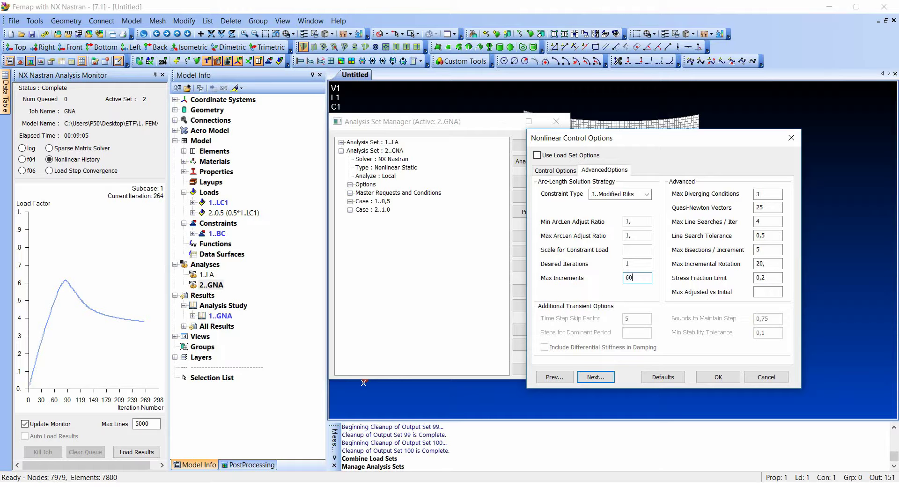
{"action": "left_click", "coordinate": [716, 377]}
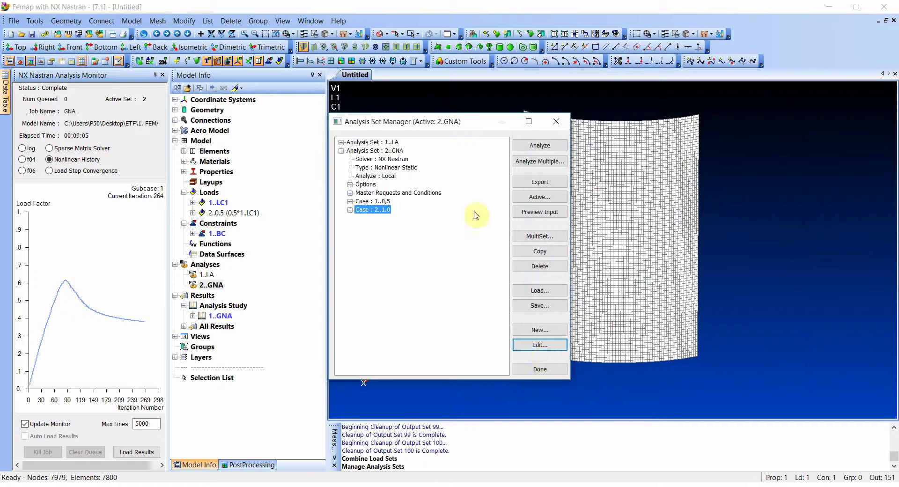
Step: Run the 2..GNA nonlinear analysis
{"action": "left_click", "coordinate": [540, 370]}
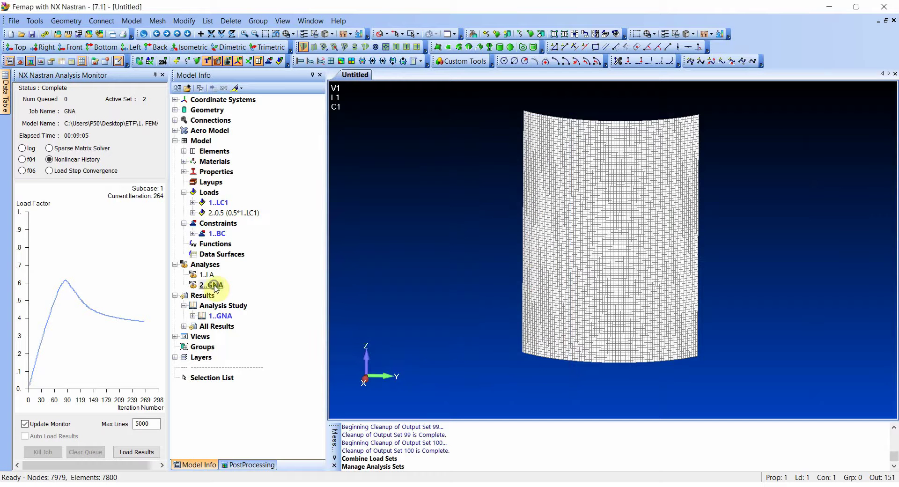
{"action": "right_click", "coordinate": [215, 286]}
{"action": "left_click", "coordinate": [242, 377]}
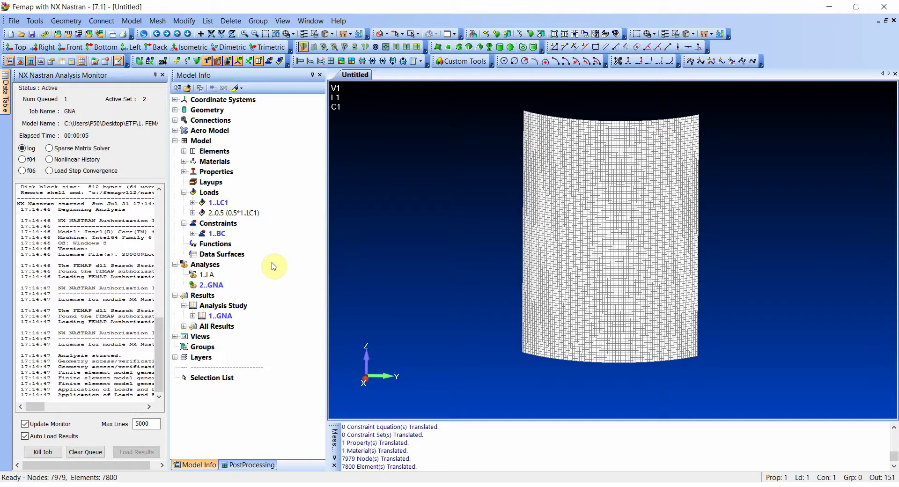
Step: Show the running job's Nonlinear History load factor versus iteration chart
{"action": "left_click", "coordinate": [60, 160]}
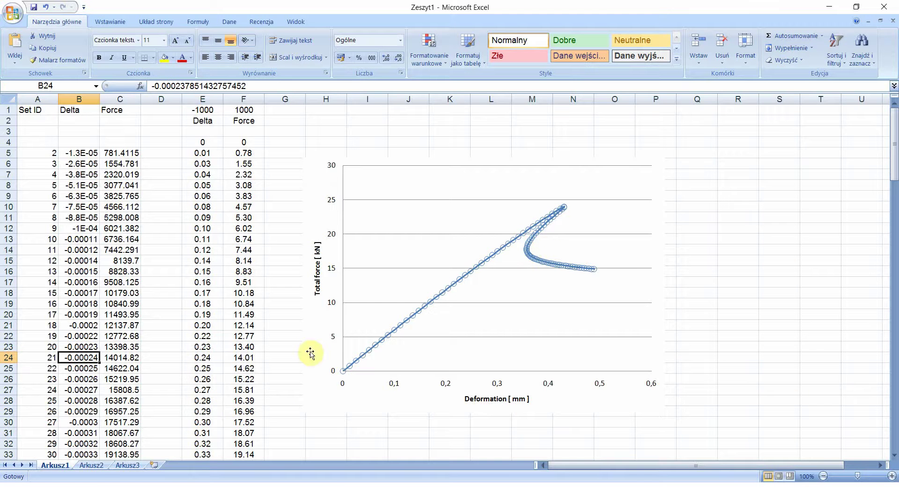
Step: Return to Femap and wait for the two-case GNA job to complete
{"action": "key", "text": "alt+Tab"}
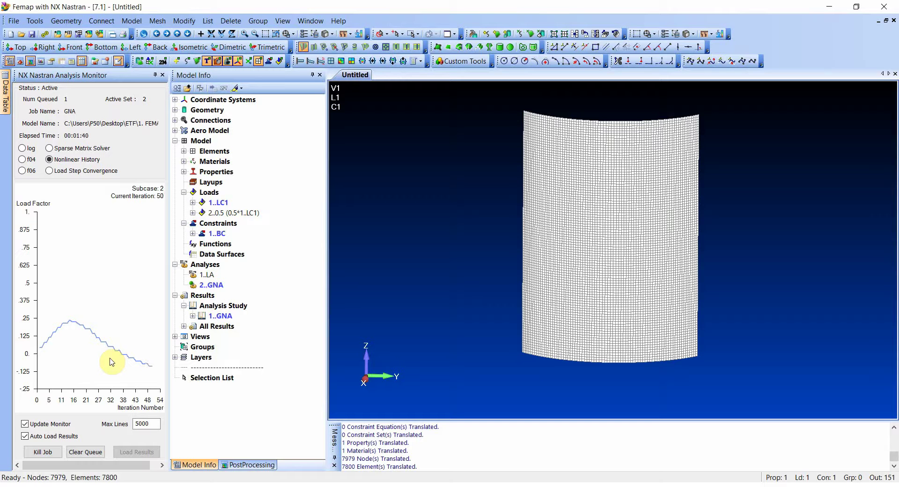
{"action": "mouse_move", "coordinate": [187, 484]}
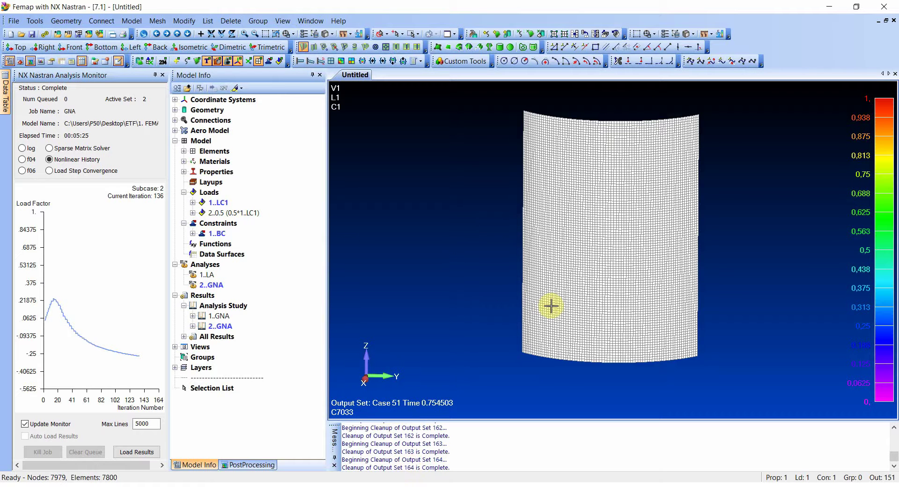
Step: Start the stability path macro using node 4243's TZ deflection
{"action": "left_click", "coordinate": [464, 61]}
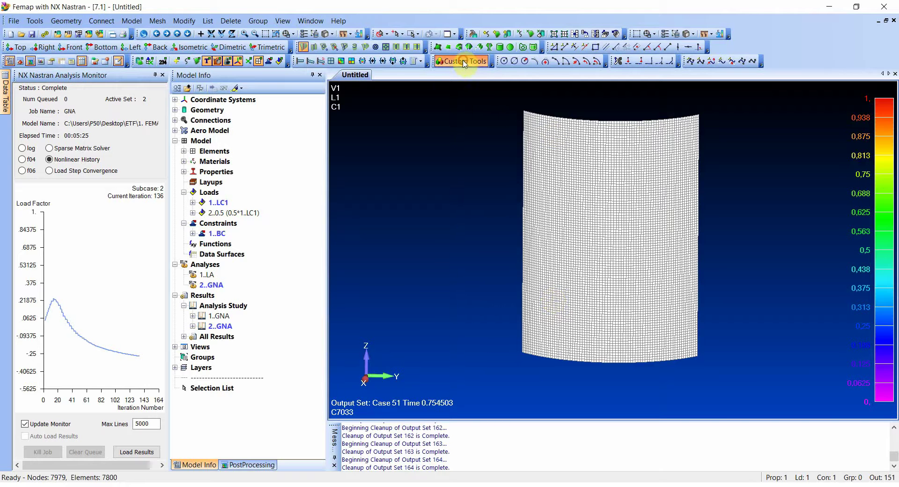
{"action": "left_click", "coordinate": [514, 257]}
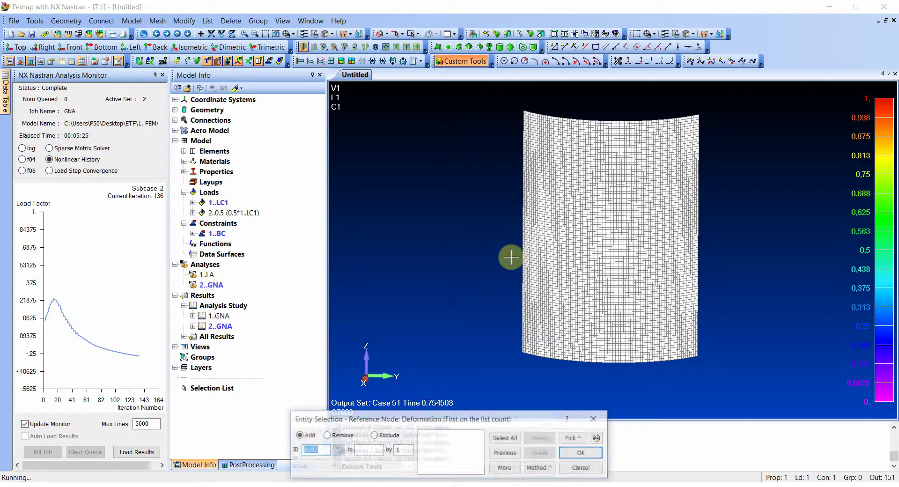
{"action": "left_click", "coordinate": [606, 113]}
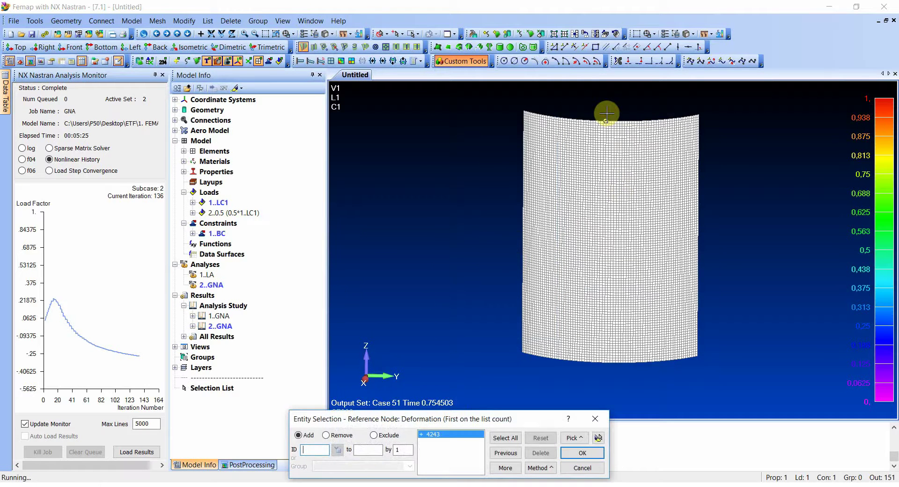
{"action": "left_click", "coordinate": [581, 453]}
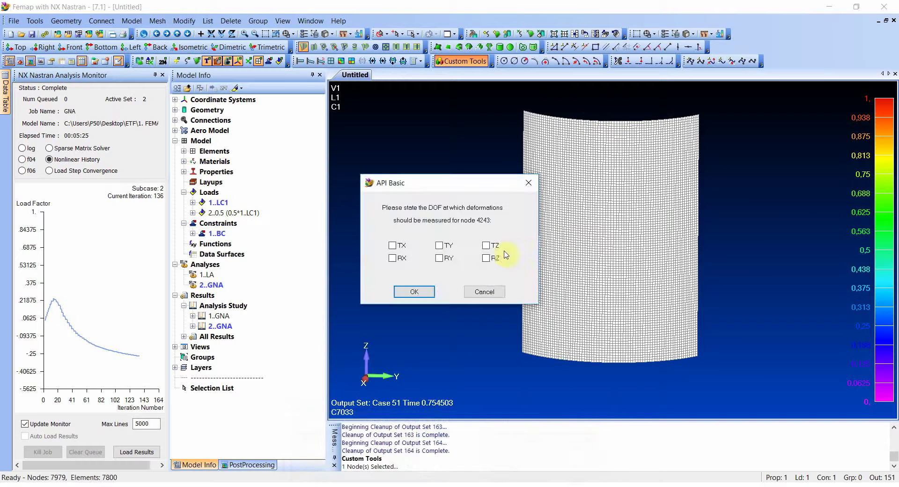
{"action": "left_click", "coordinate": [485, 245]}
Step: Box-select the bottom reaction nodes and measure their TZ reaction forces
{"action": "left_click", "coordinate": [414, 291]}
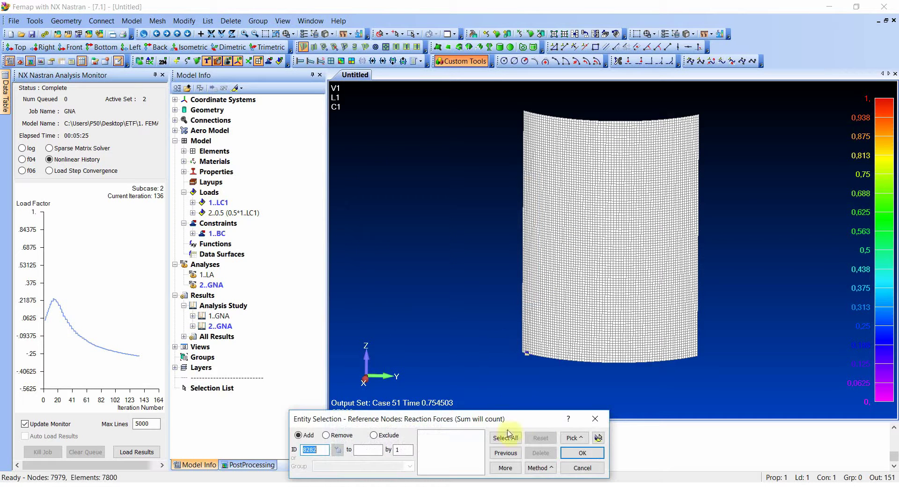
{"action": "left_click", "coordinate": [577, 437]}
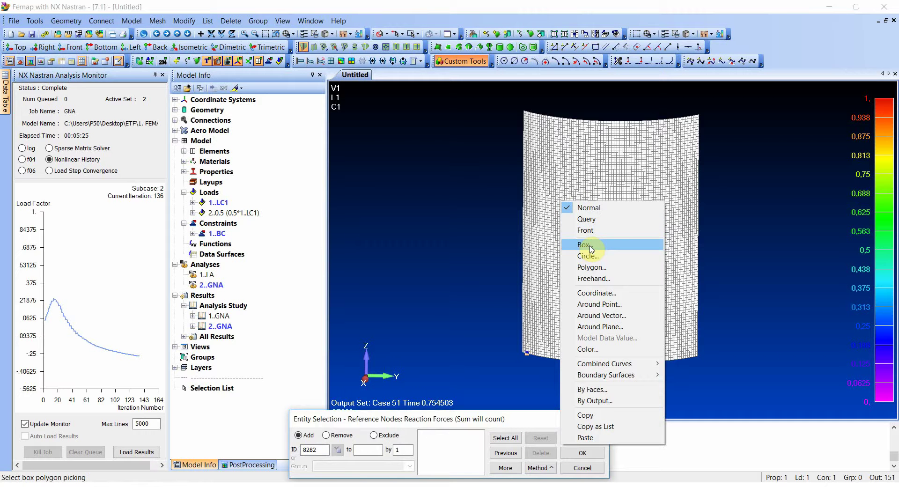
{"action": "left_click", "coordinate": [590, 248]}
{"action": "left_click_drag", "start_coordinate": [569, 385], "coordinate": [649, 325]}
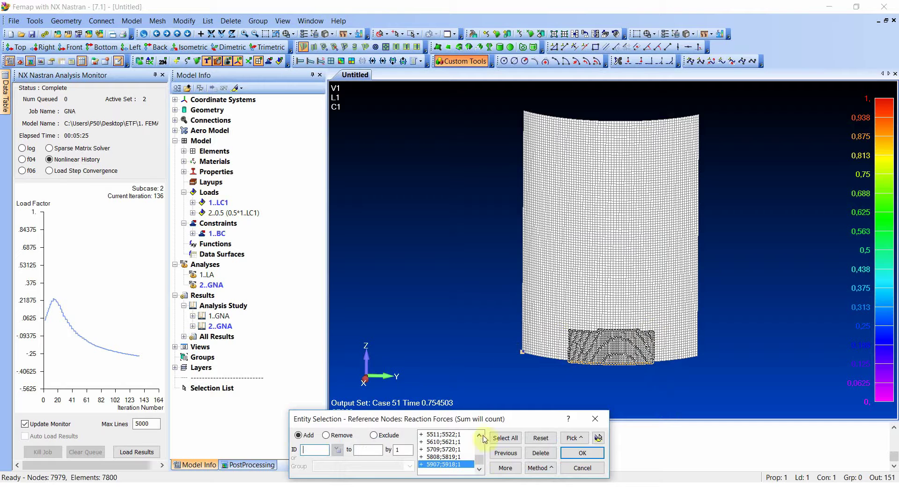
{"action": "left_click", "coordinate": [582, 452]}
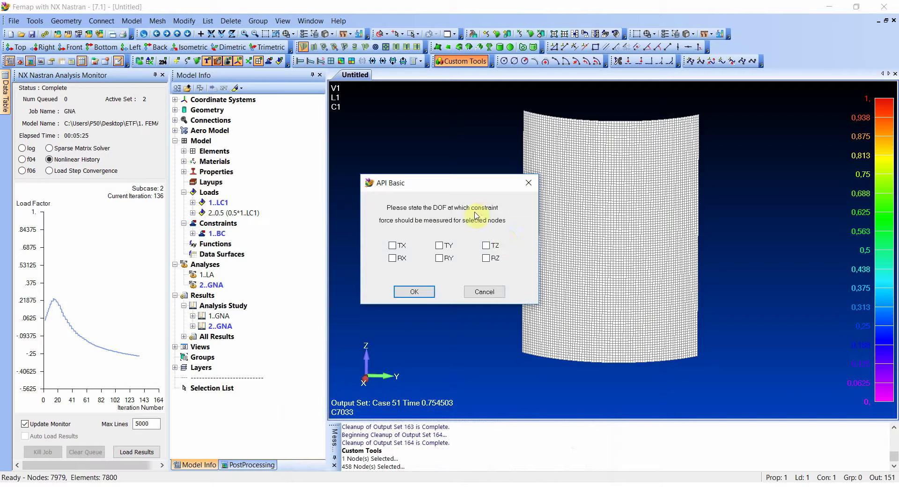
{"action": "left_click", "coordinate": [486, 247]}
{"action": "left_click", "coordinate": [414, 291]}
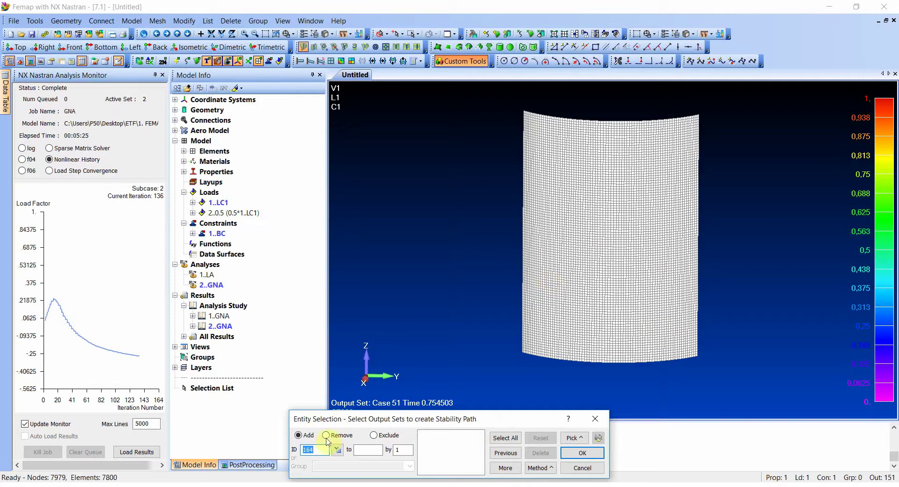
Step: Filter output sets to the 2..GNA study, check them all, and create the path
{"action": "left_click", "coordinate": [337, 449]}
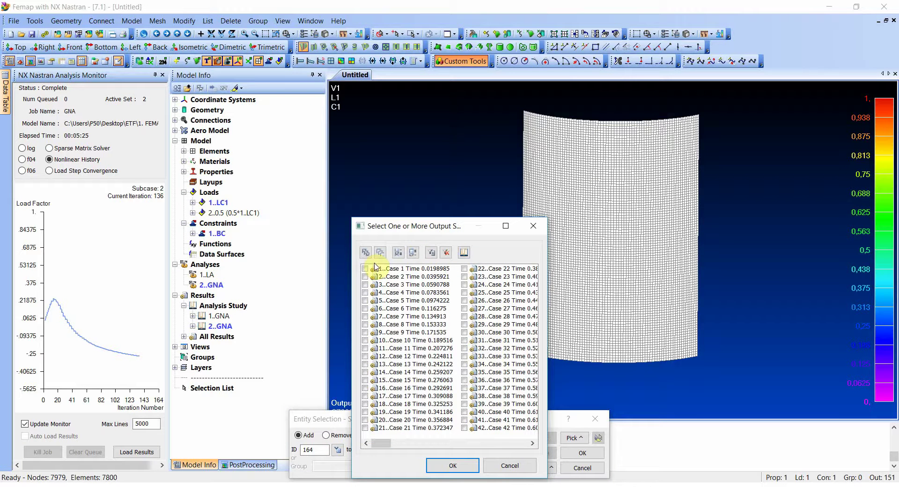
{"action": "left_click", "coordinate": [431, 252]}
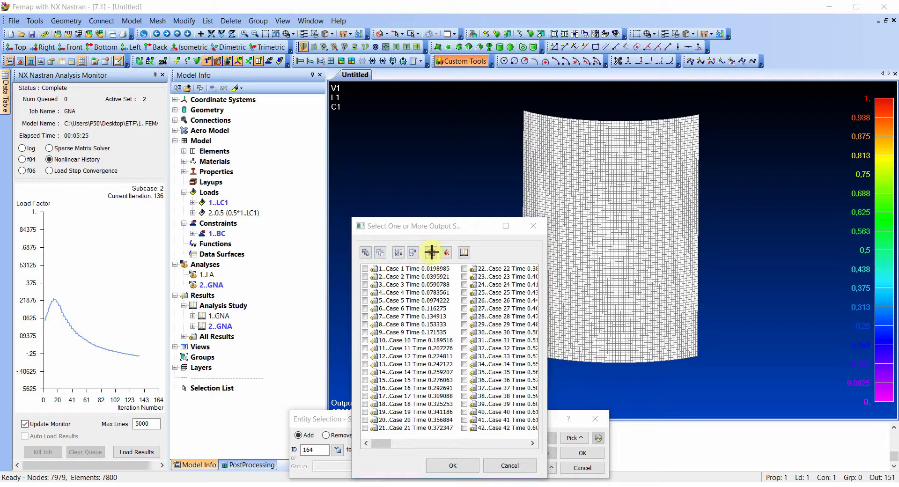
{"action": "left_click", "coordinate": [524, 409]}
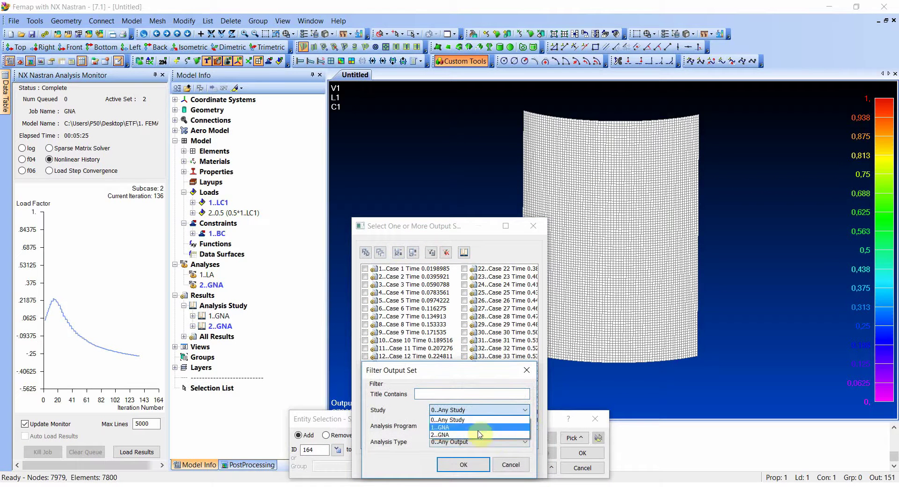
{"action": "left_click", "coordinate": [442, 435]}
{"action": "left_click", "coordinate": [461, 464]}
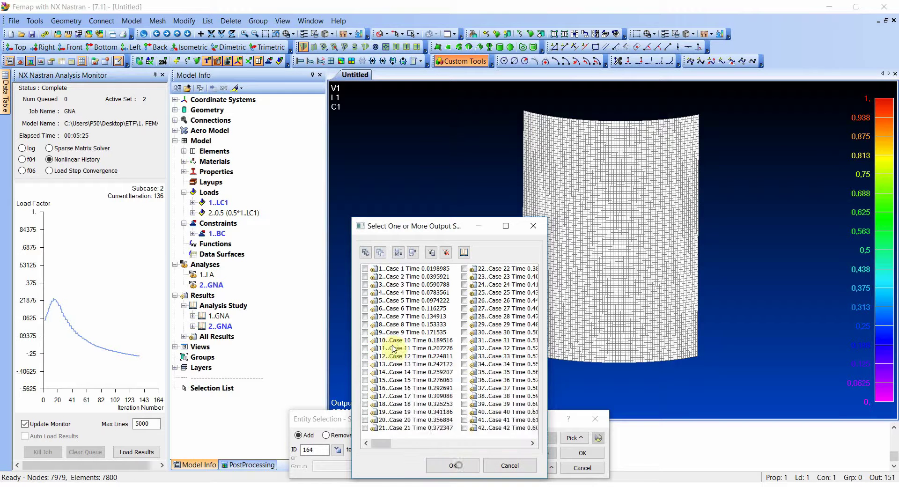
{"action": "left_click", "coordinate": [365, 253]}
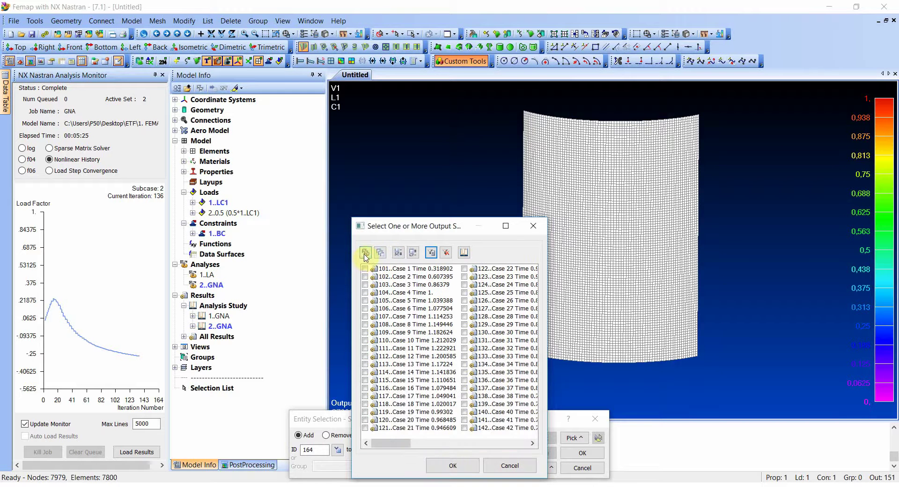
{"action": "left_click", "coordinate": [453, 464]}
{"action": "left_click", "coordinate": [582, 453]}
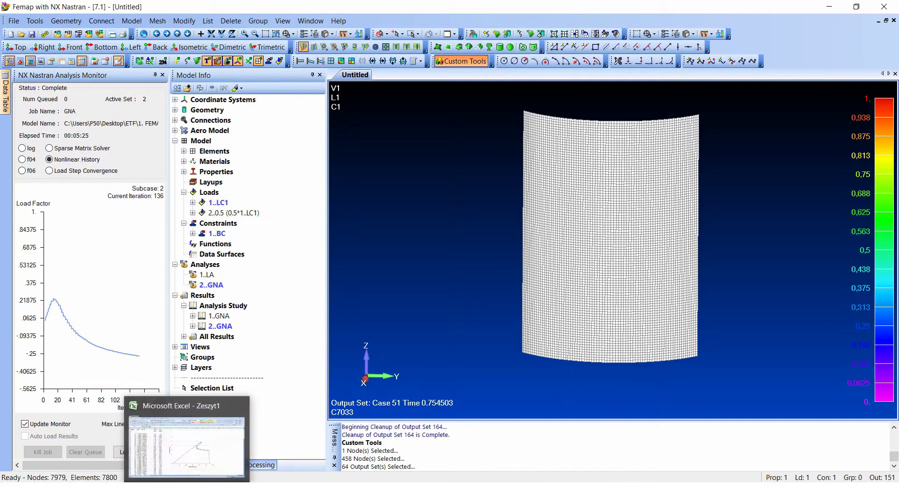
Step: In Excel's Zeszyt1, compare the Arkusz1 single-case chart with the Arkusz2 chart's Serie2 curve
{"action": "left_click", "coordinate": [188, 485]}
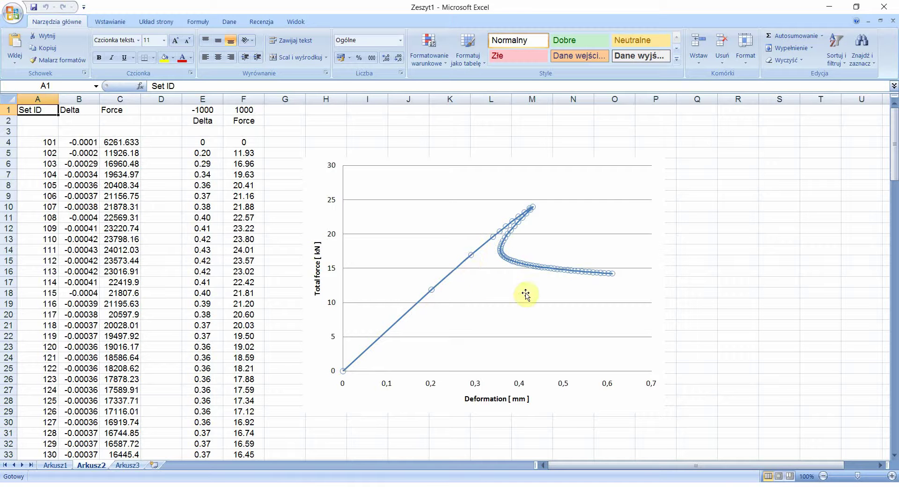
{"action": "left_click", "coordinate": [55, 465]}
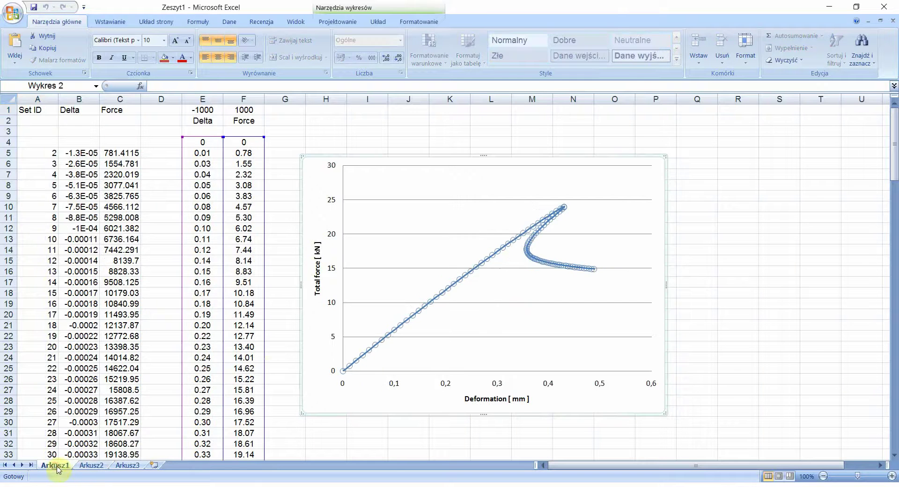
{"action": "left_click", "coordinate": [483, 323]}
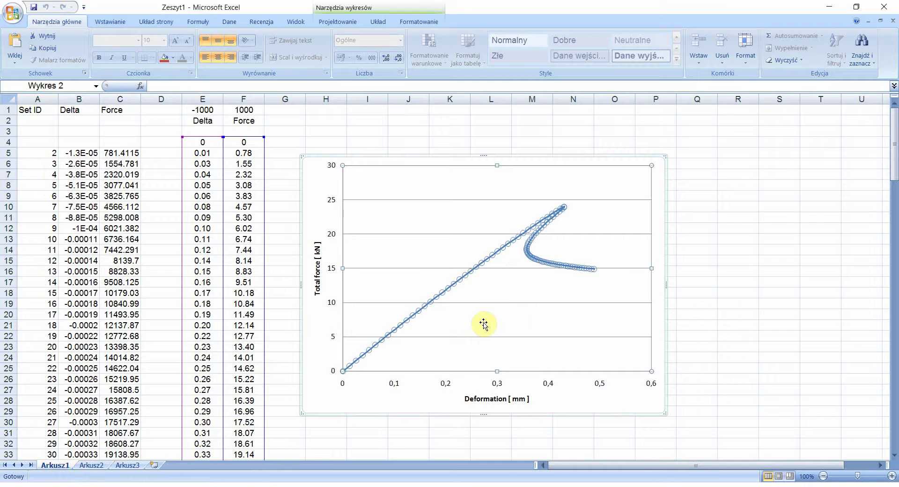
{"action": "left_click", "coordinate": [94, 465]}
{"action": "left_click", "coordinate": [485, 331]}
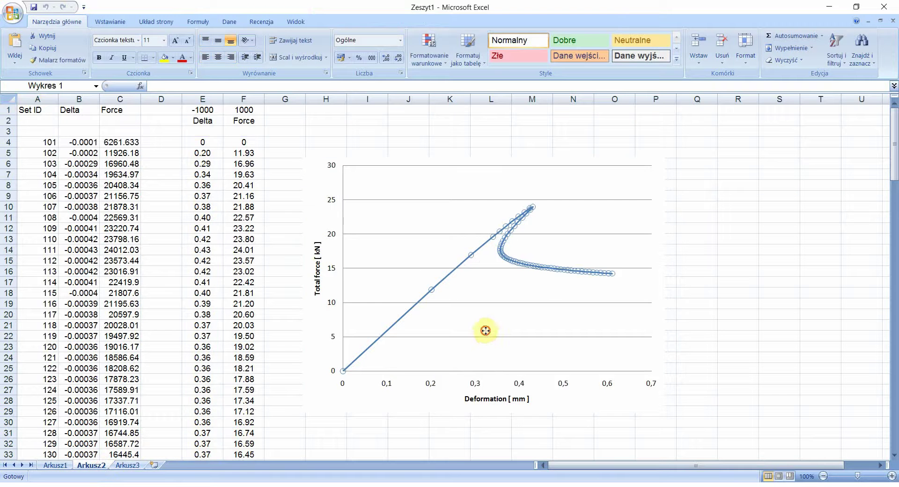
{"action": "left_click", "coordinate": [613, 276]}
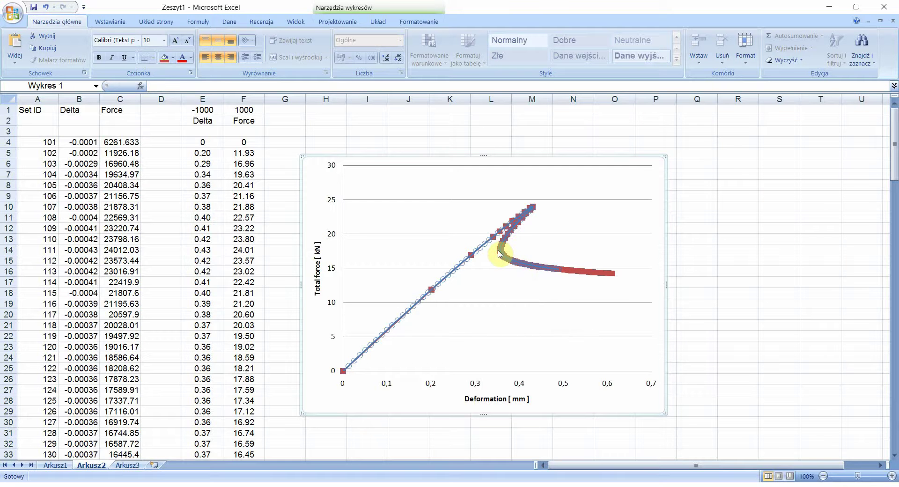
{"action": "mouse_move", "coordinate": [498, 253]}
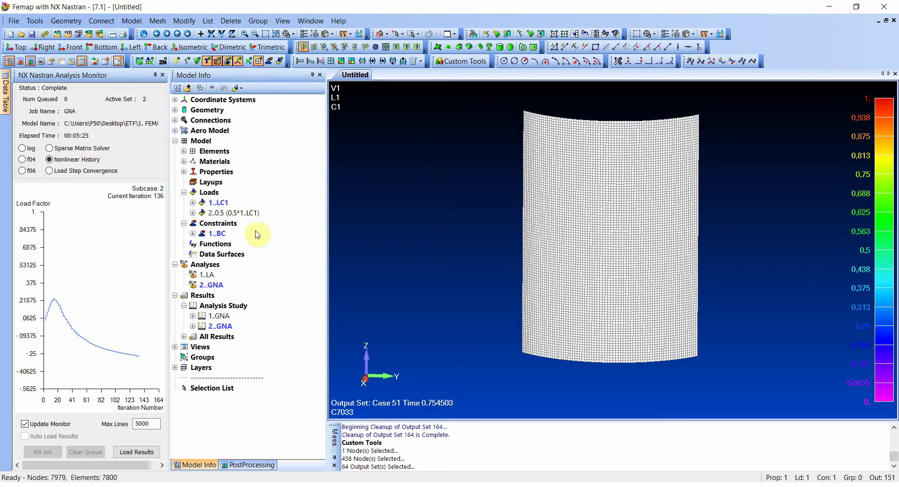
Step: Open the Analysis Set Manager from 2..GNA and expand both the 1..LA and 2..GNA sets
{"action": "right_click", "coordinate": [211, 286]}
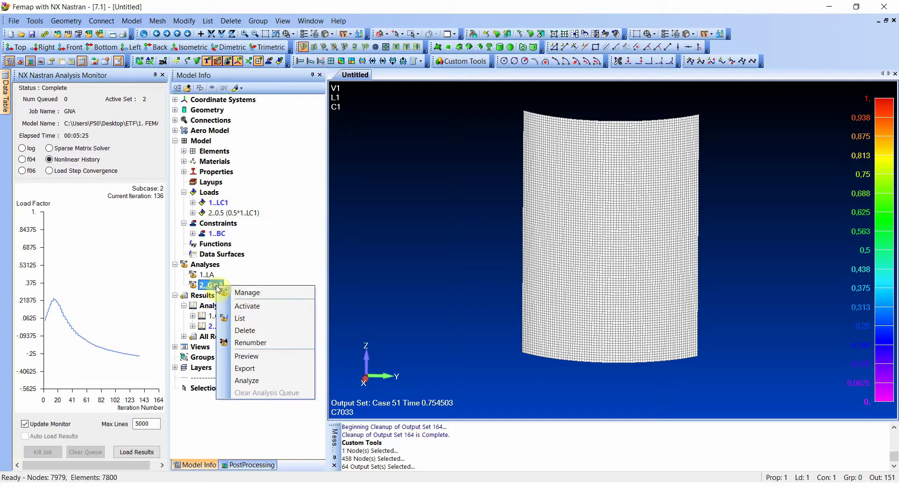
{"action": "left_click", "coordinate": [250, 293]}
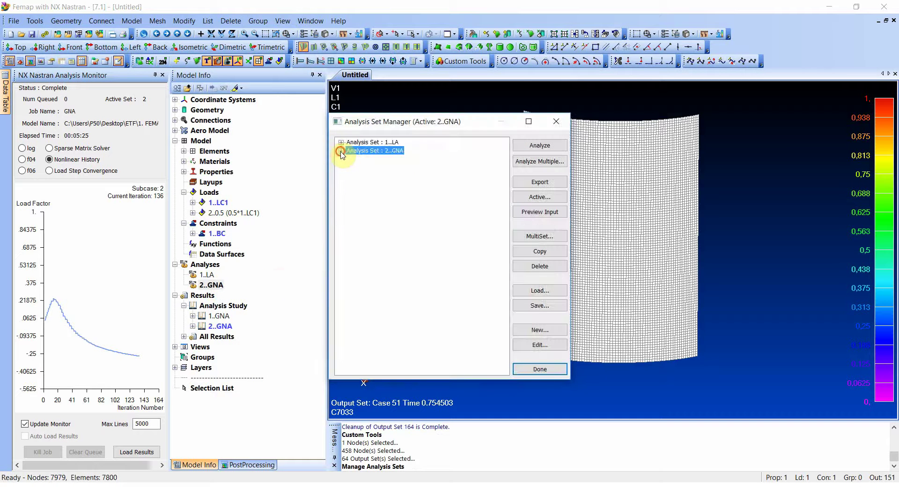
{"action": "left_click", "coordinate": [342, 151]}
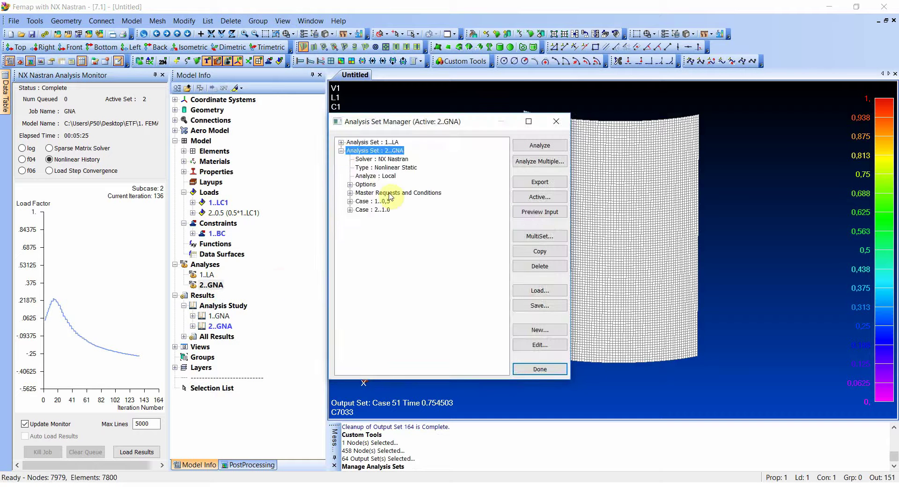
{"action": "left_click", "coordinate": [341, 143]}
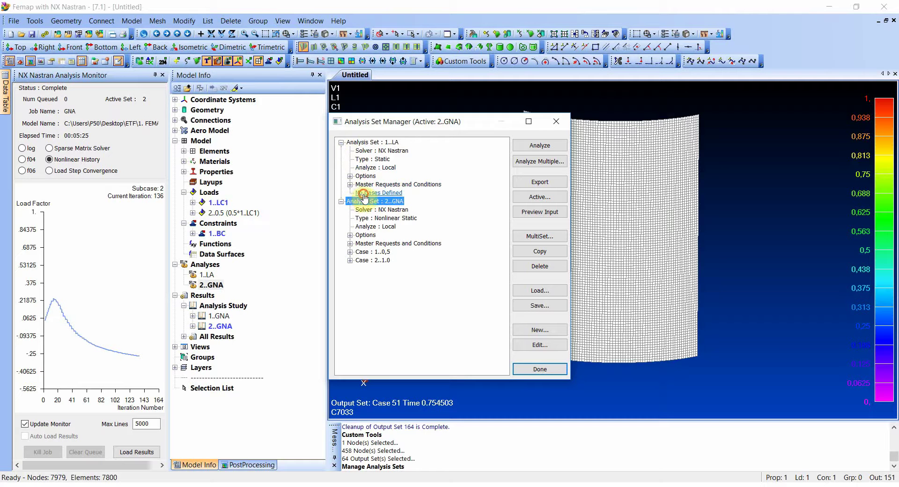
{"action": "left_click", "coordinate": [356, 193]}
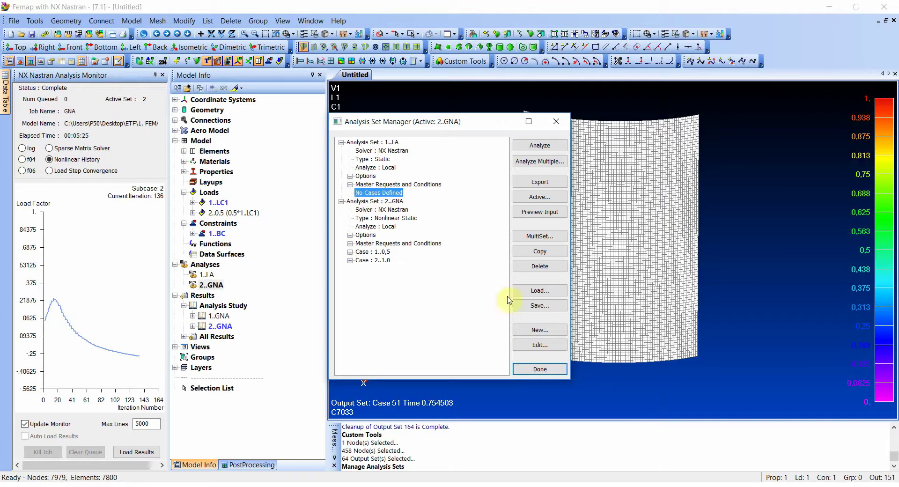
Step: Start a new analysis case for the empty 1..LA set, then cancel it
{"action": "left_click", "coordinate": [541, 330]}
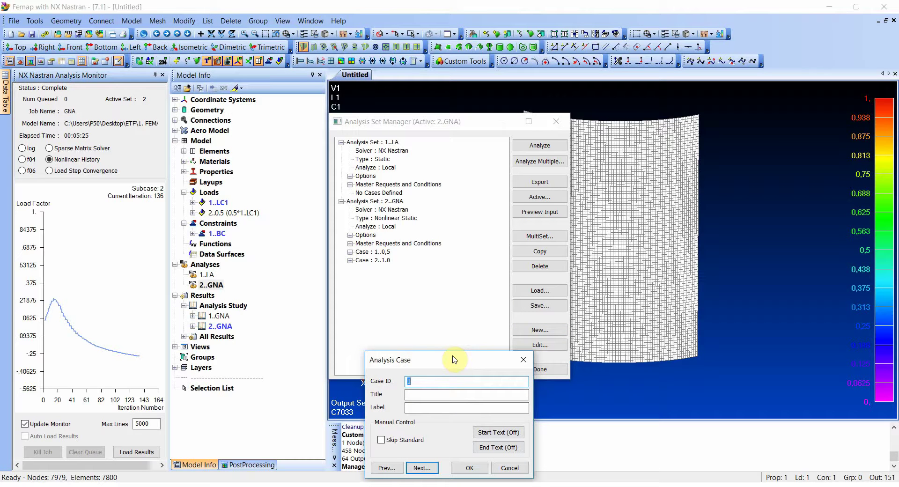
{"action": "left_click", "coordinate": [523, 360]}
{"action": "left_click", "coordinate": [374, 192]}
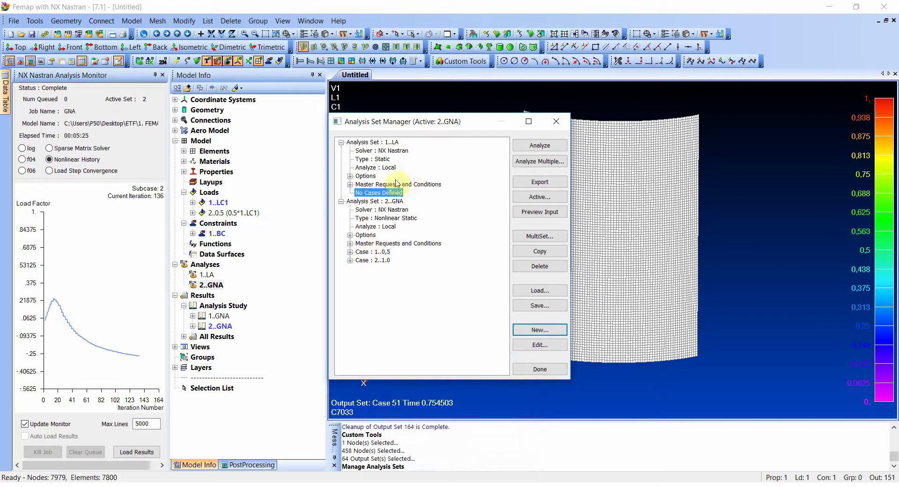